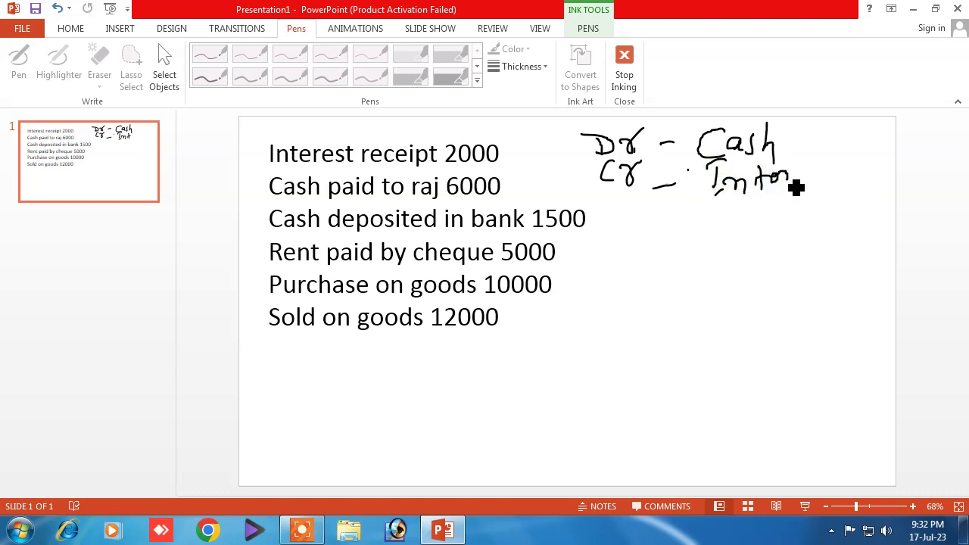
Step: Underline the handwritten Dr Cash / Cr Interest note and ink a circled, underlined F6 beside it
drag(734, 219, 857, 200)
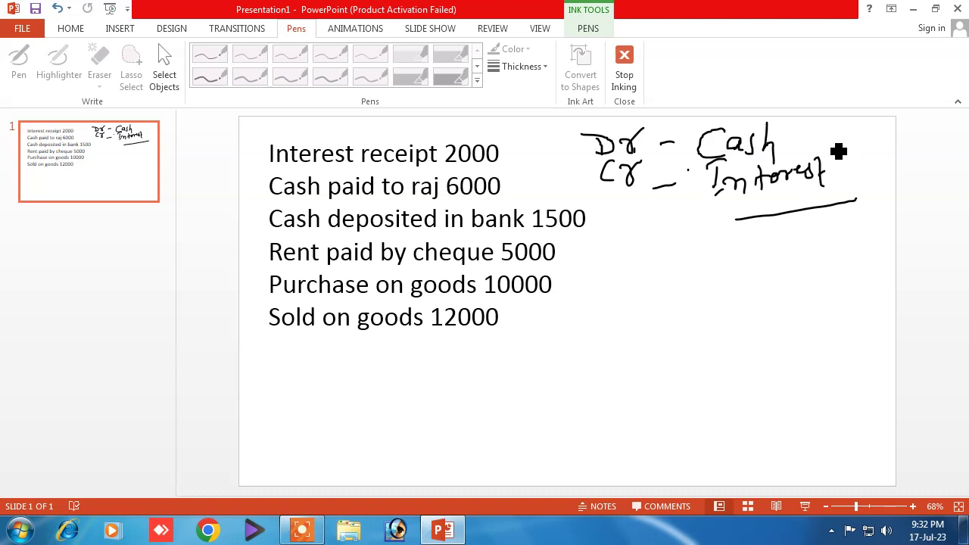
mouse_move(833, 138)
mouse_down()
mouse_move(852, 130)
mouse_move(861, 162)
mouse_move(867, 147)
mouse_move(842, 125)
mouse_move(832, 185)
mouse_move(893, 171)
mouse_move(870, 126)
mouse_up()
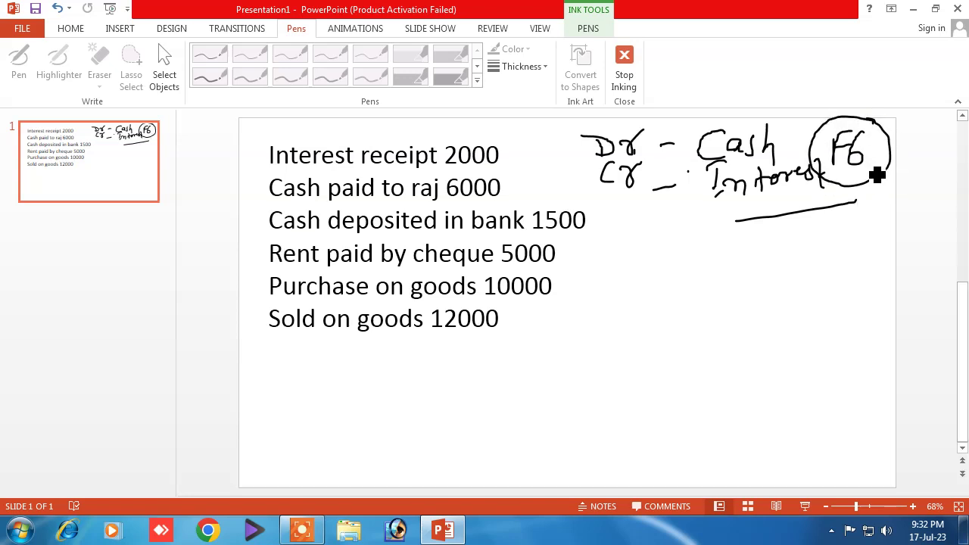
mouse_move(862, 176)
mouse_down()
mouse_move(881, 176)
mouse_move(891, 194)
mouse_up()
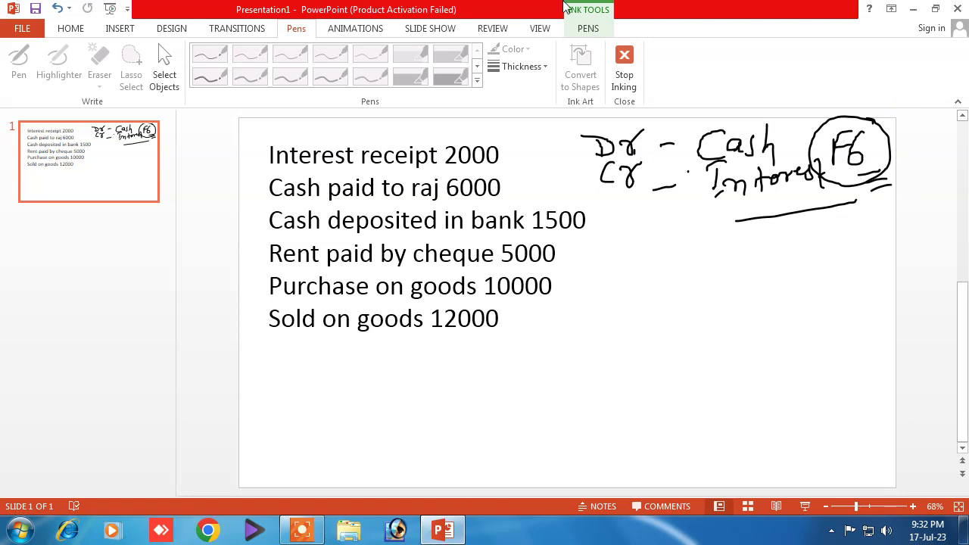
Step: Minimize the presentation and launch TallyPrime from the desktop
click(913, 10)
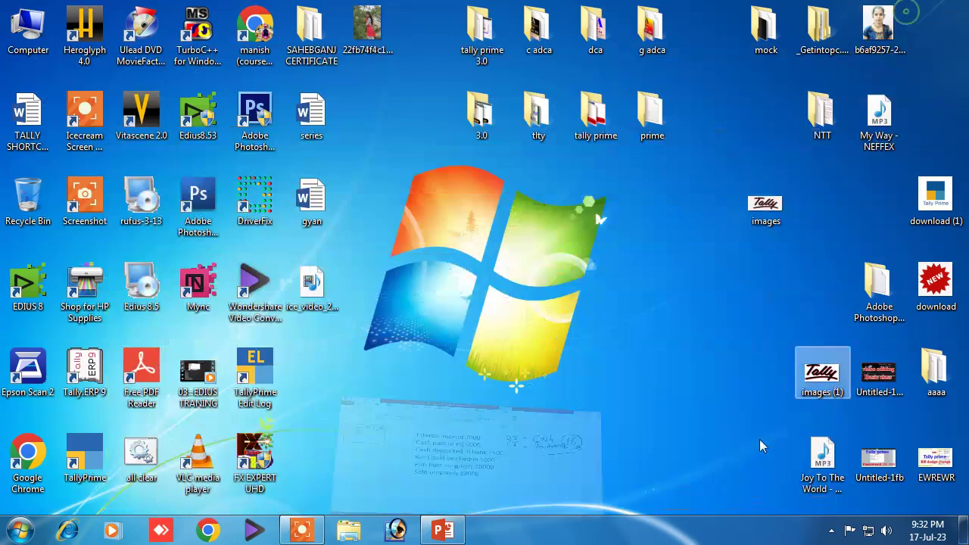
click(89, 465)
click(85, 463)
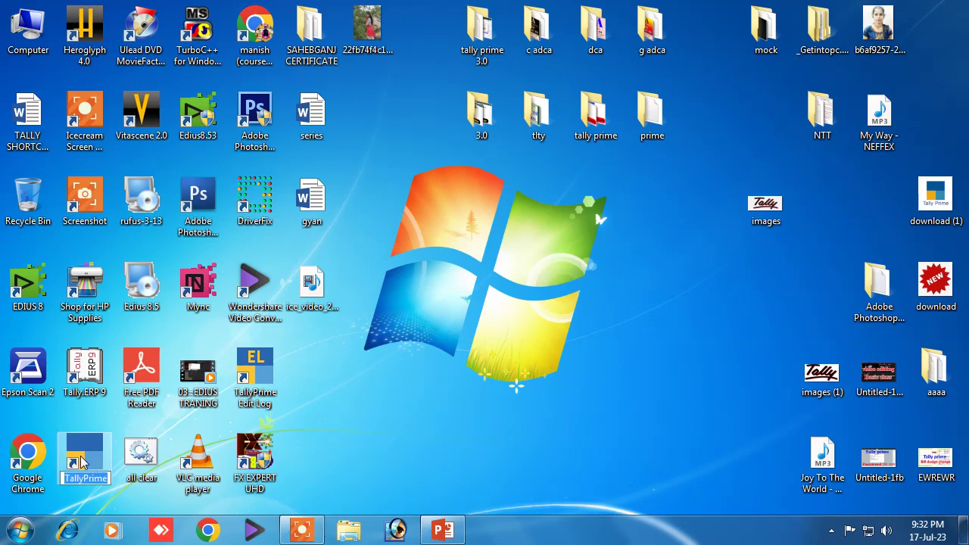
click(81, 463)
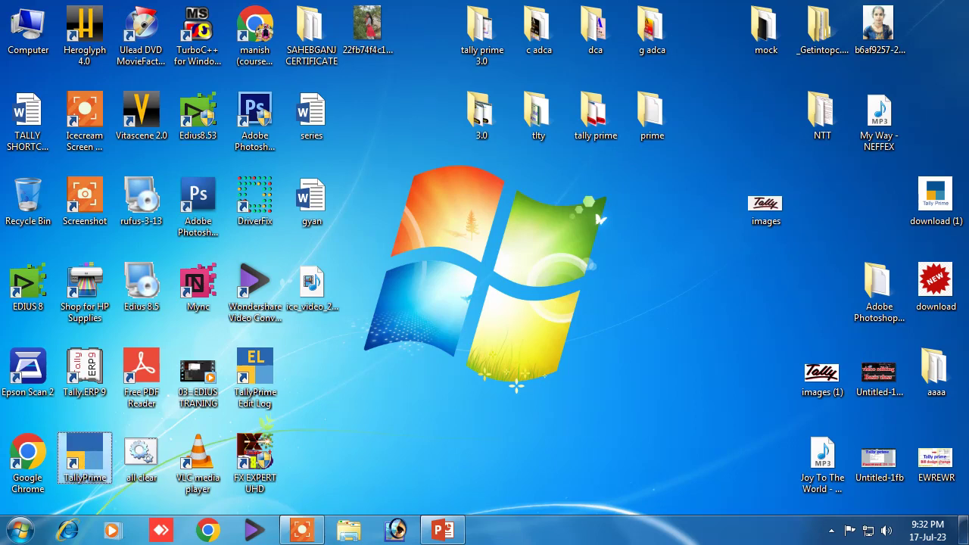
key(Return)
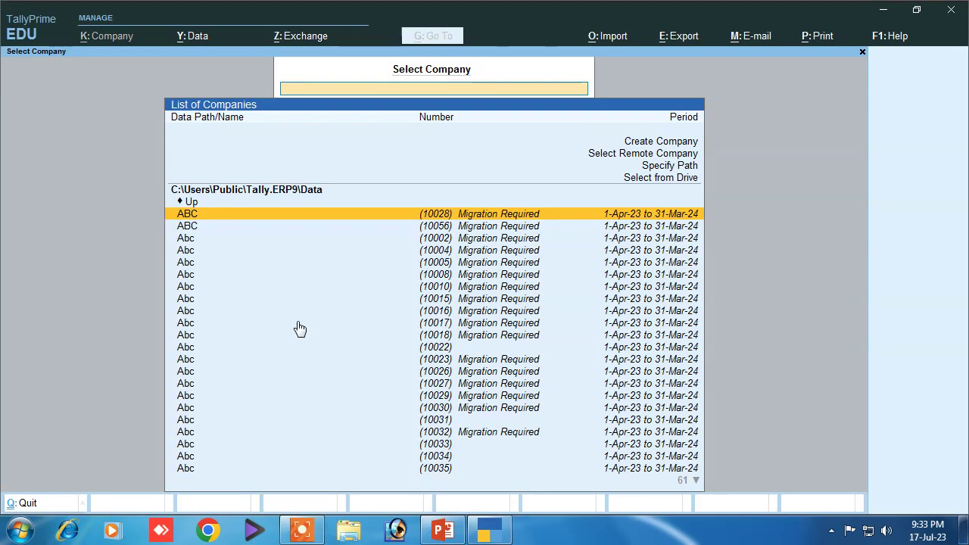
Step: Start creating a new company named Abc, keeping the same mailing name and leaving the address blank
key(Up)
key(Up)
key(Up)
key(Up)
key(Up)
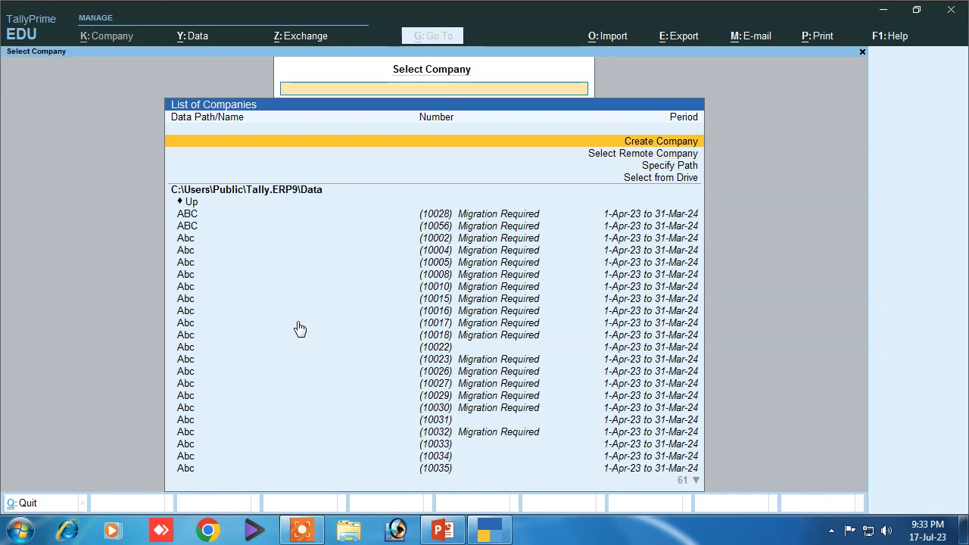
key(Return)
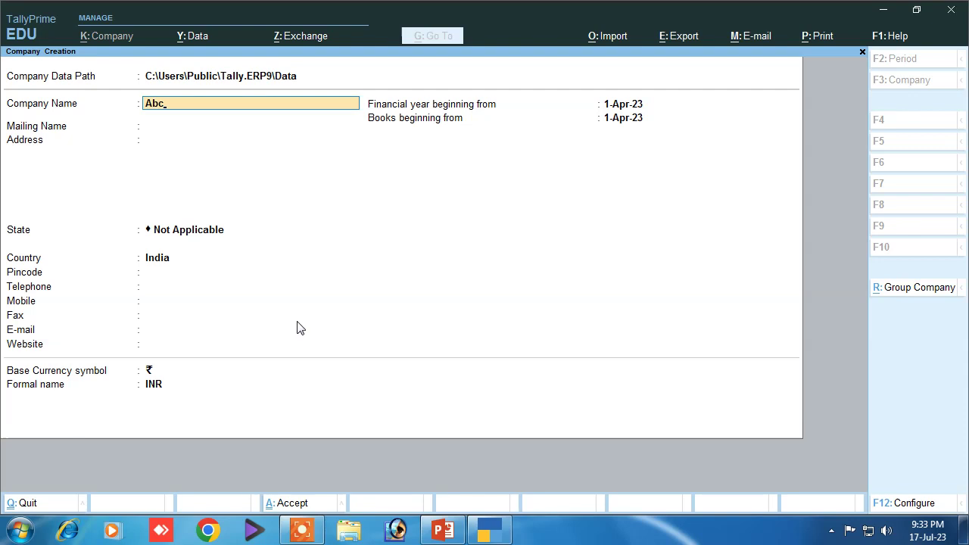
key(Return)
key(Return)
key(Return)
Step: Set the company's state to Delhi and create it with the default details and features
text(D)
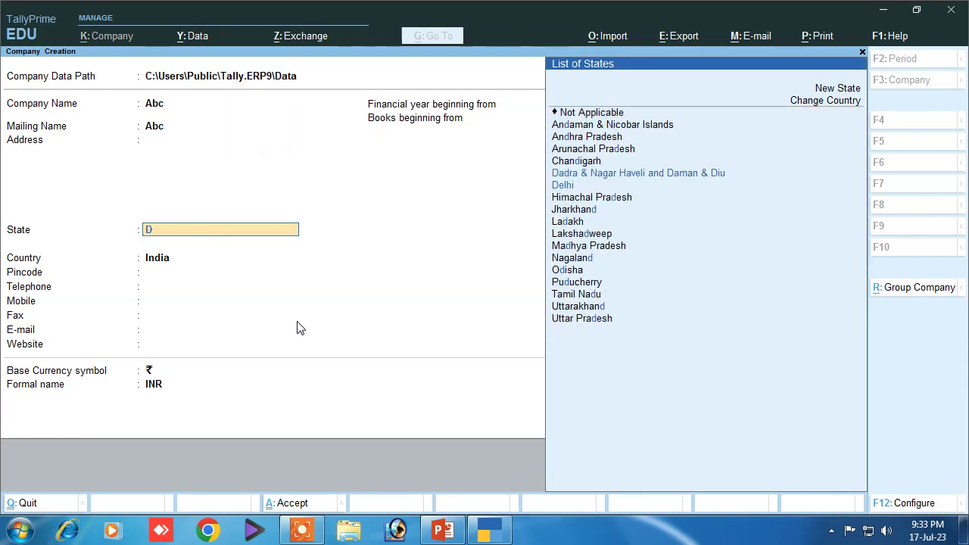
key(Down)
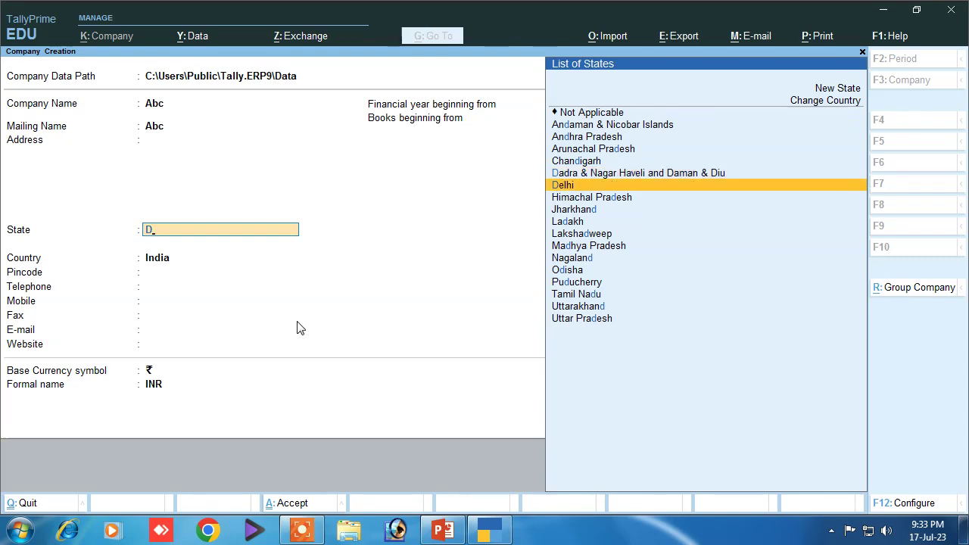
key(Return)
key(Return)
key(Return)
key(Return)
key(Return)
key(Return)
key(Return)
key(Return)
key(Return)
key(Return)
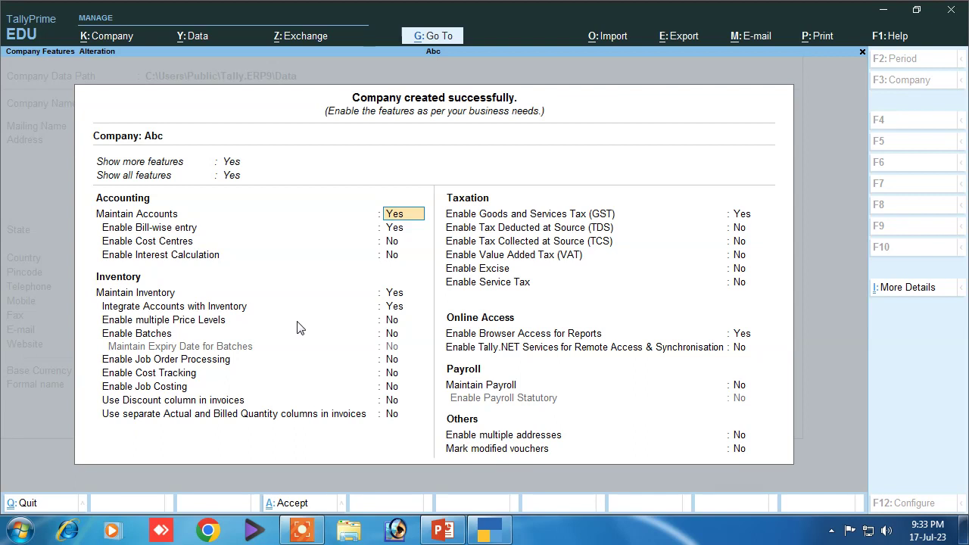
key(ctrl)
key(ctrl+a)
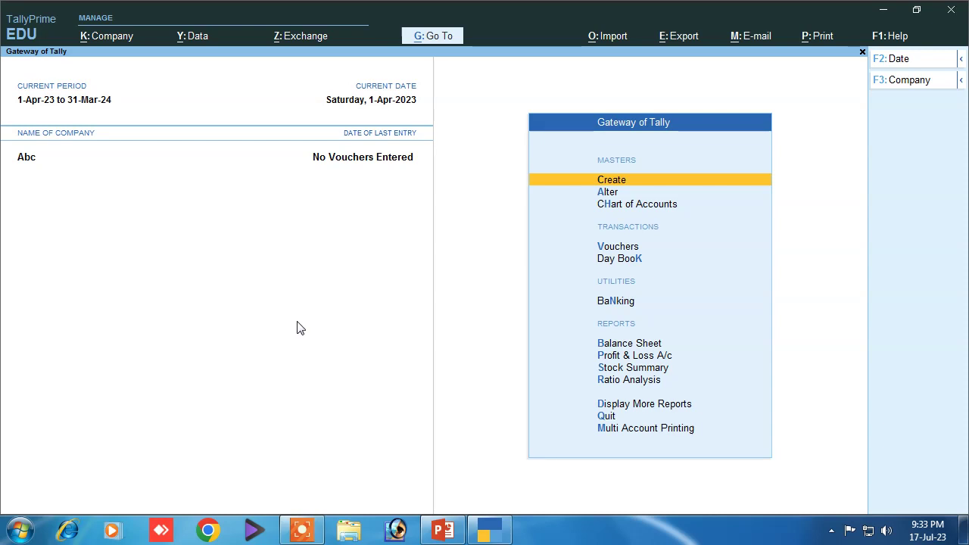
Step: Open voucher entry for the company and change the voucher type to Receipt
key(Down)
key(Down)
key(Down)
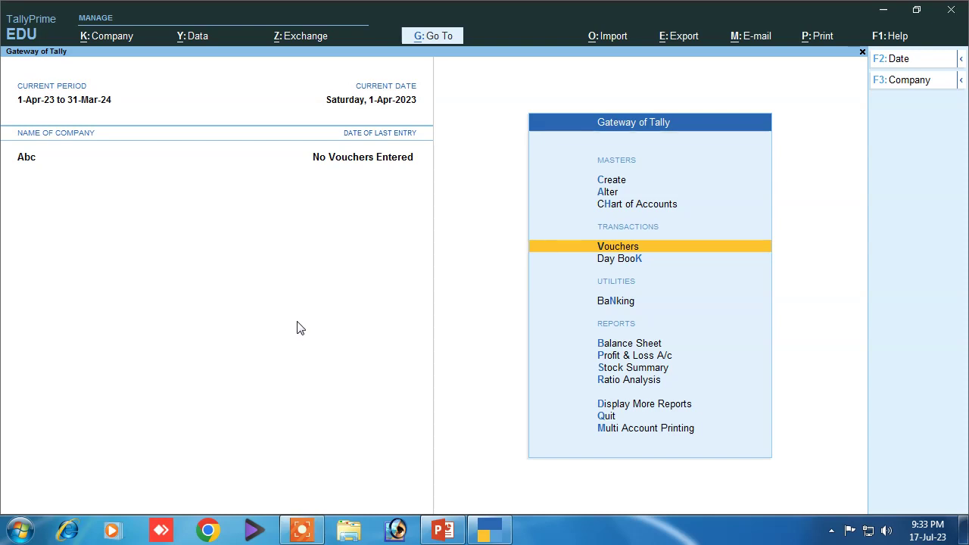
key(Return)
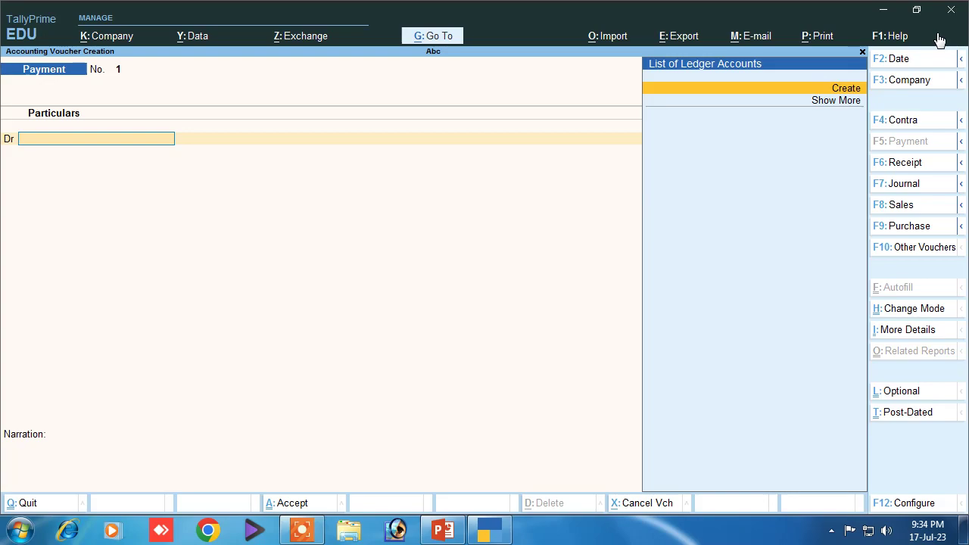
click(444, 529)
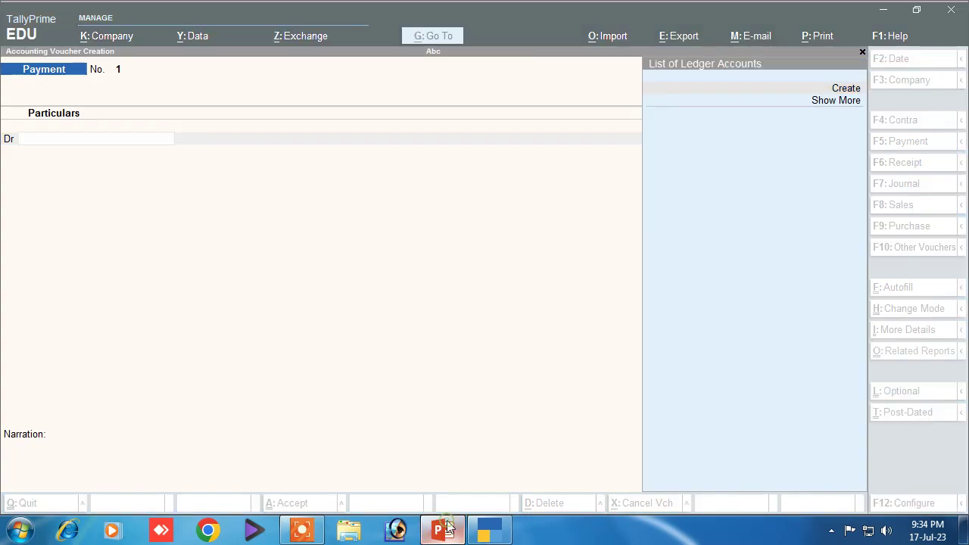
click(446, 529)
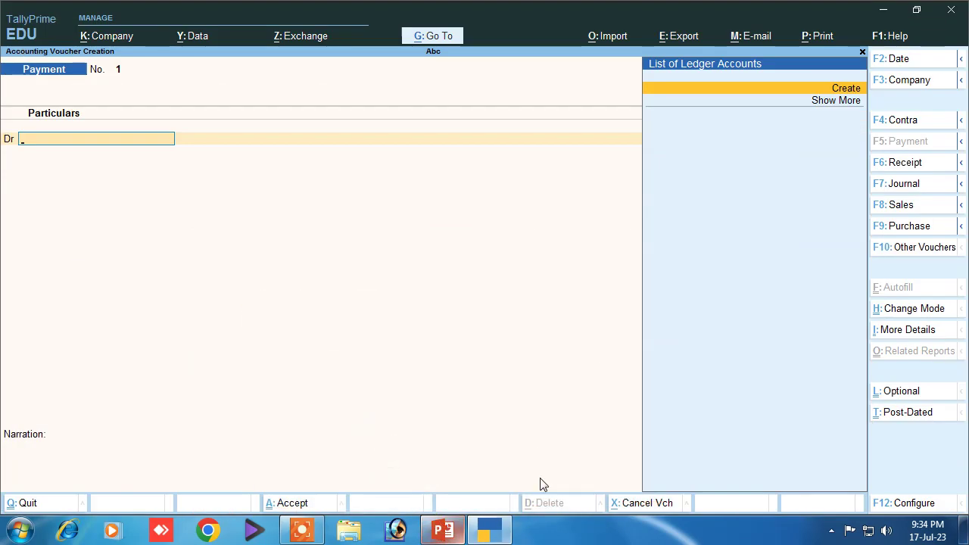
click(900, 163)
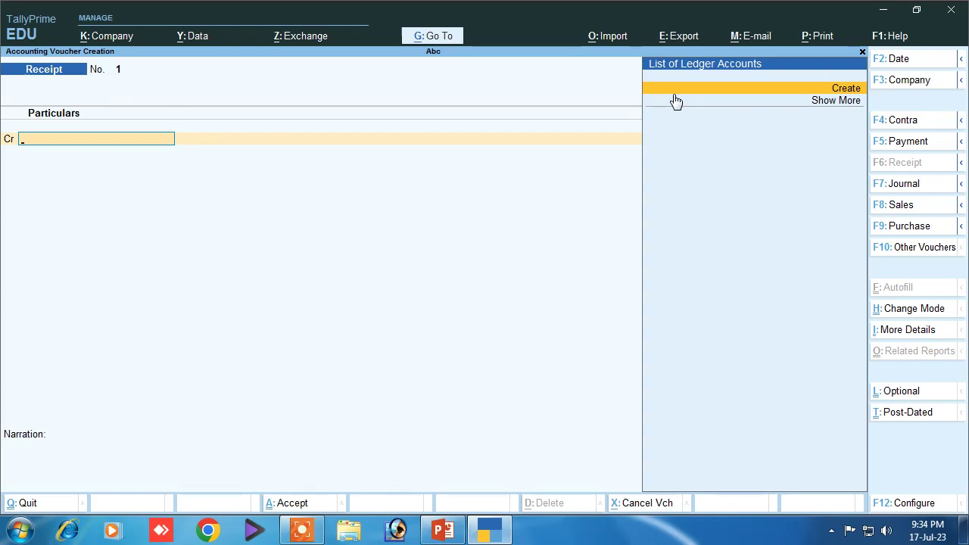
Step: Start a new ledger named Interest Receipt from the voucher's credit line, with no alias
click(842, 89)
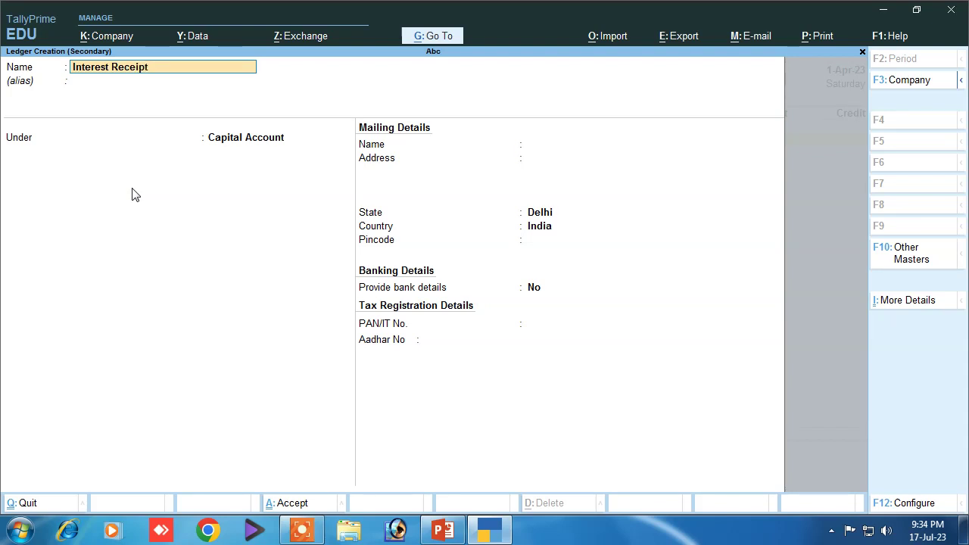
key(Return)
key(Return)
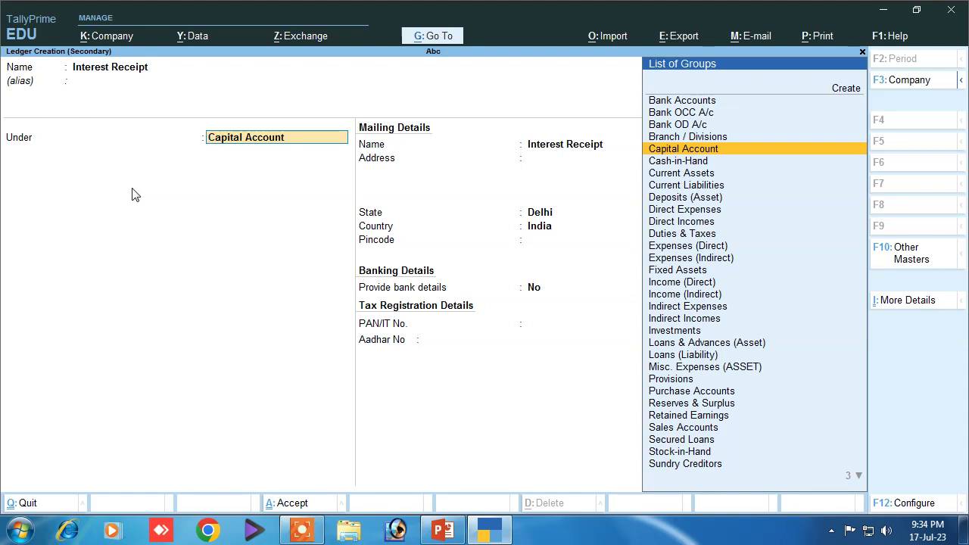
Step: Place the Interest Receipt ledger under Indirect Incomes with ledger type Not Applicable and save it
text(I)
key(Down)
key(Down)
key(Down)
key(Down)
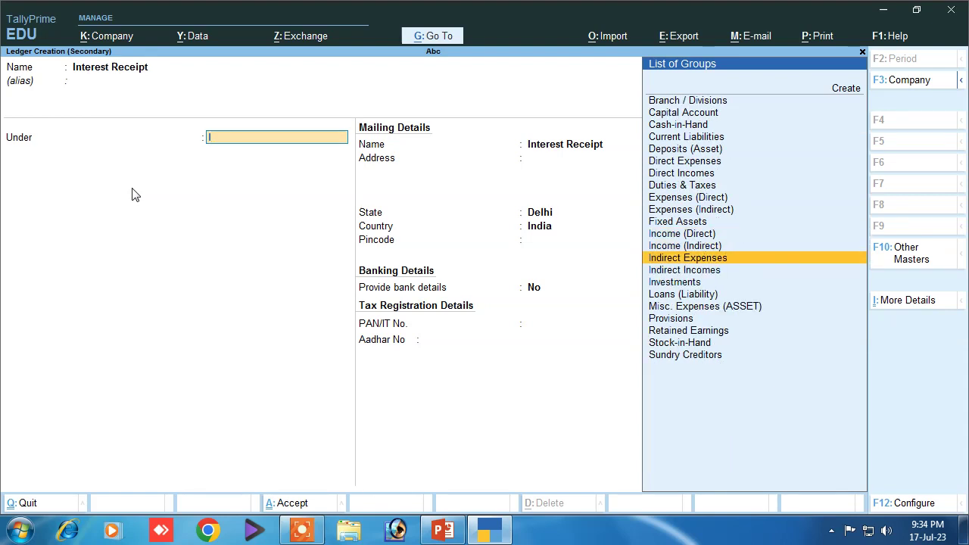
key(Return)
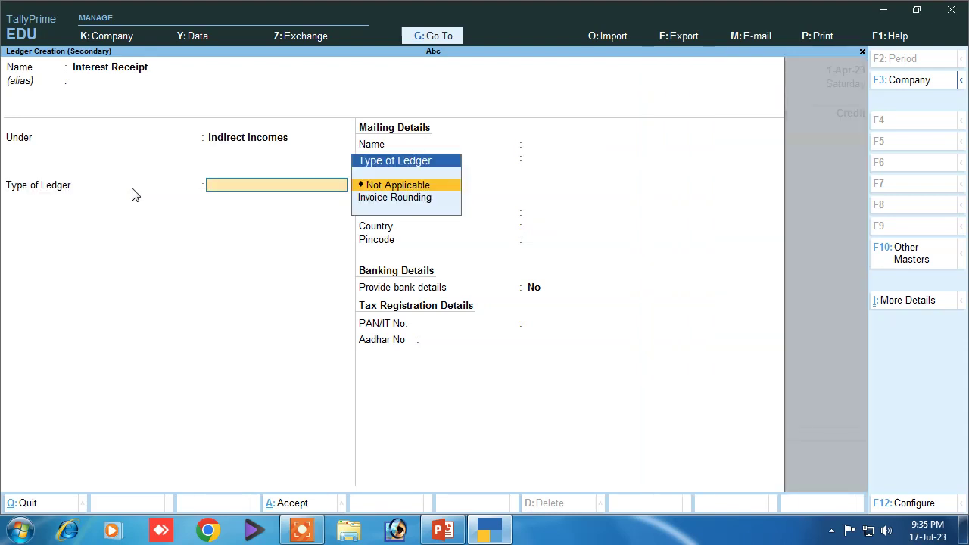
key(Return)
key(Return)
key(Return)
key(Return)
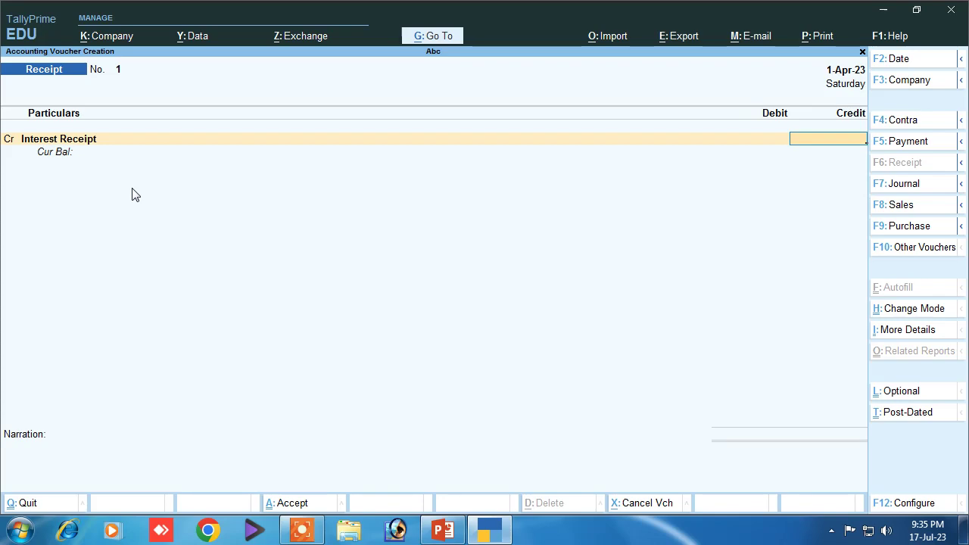
Step: Check the interest amount on the PowerPoint slide, credit Interest Receipt with 2,000 and debit Cash with 2,000
click(446, 538)
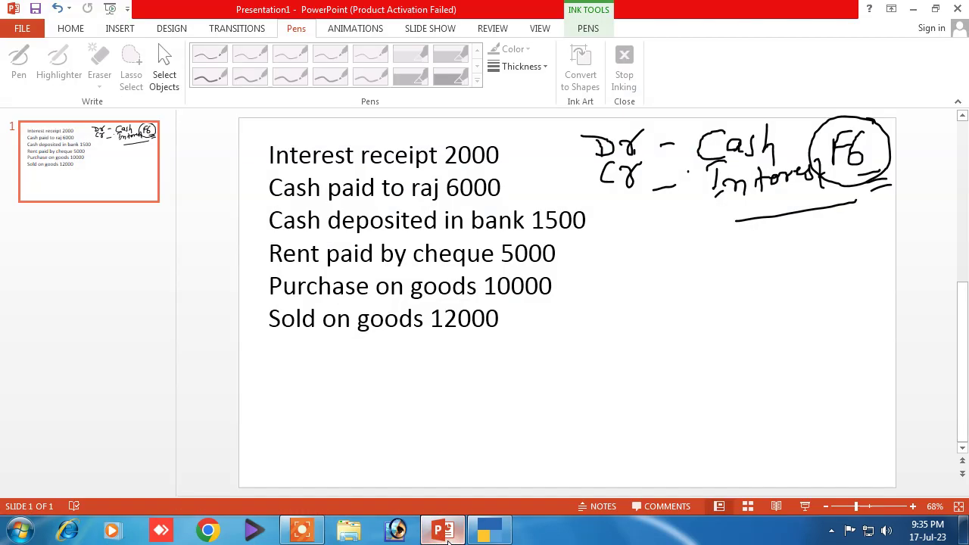
click(446, 539)
text(20)
key(Return)
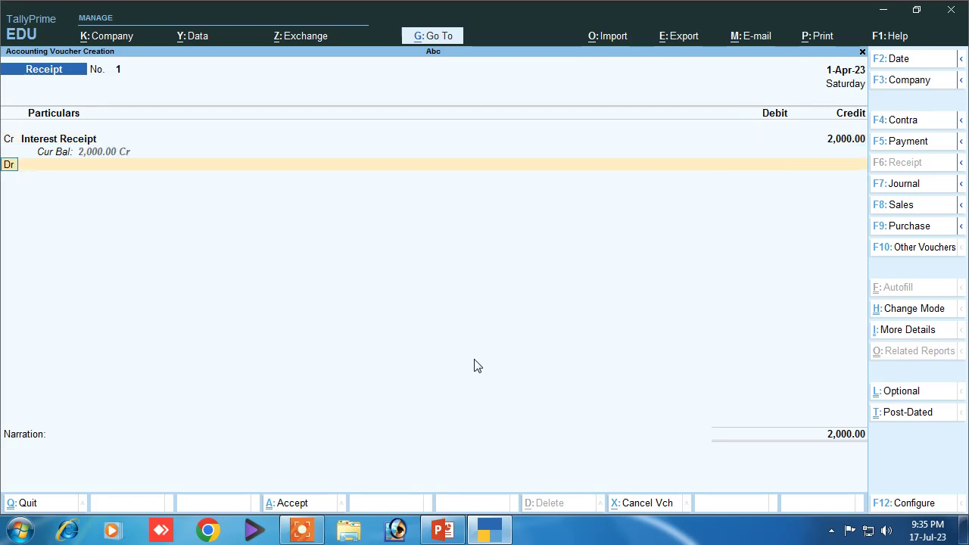
key(Return)
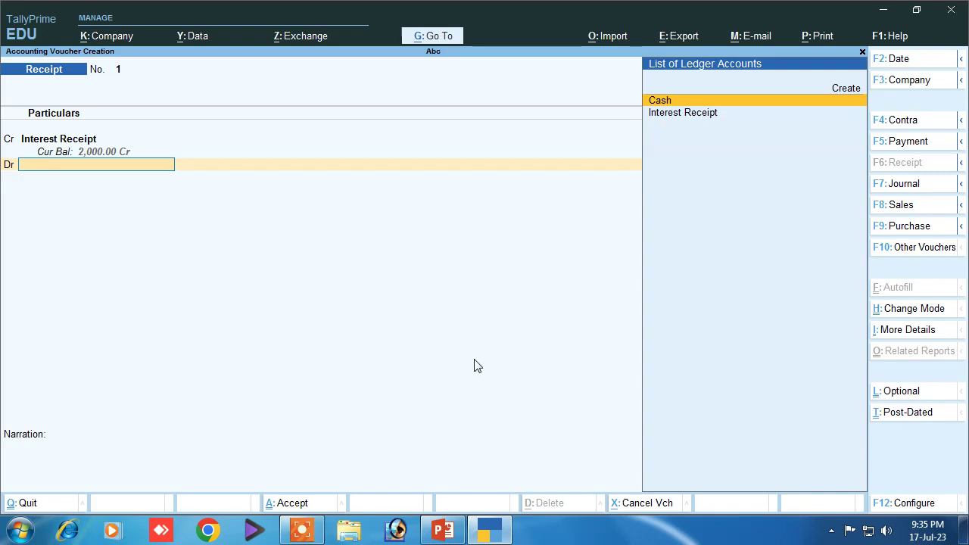
key(Return)
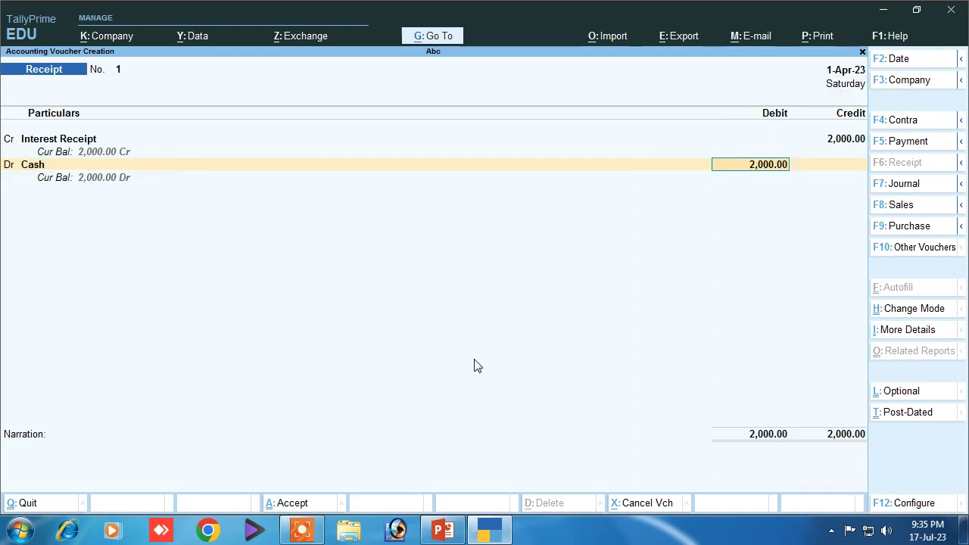
key(Return)
Step: Enter the narration "being interest receipt" and save the receipt voucher
text(bein)
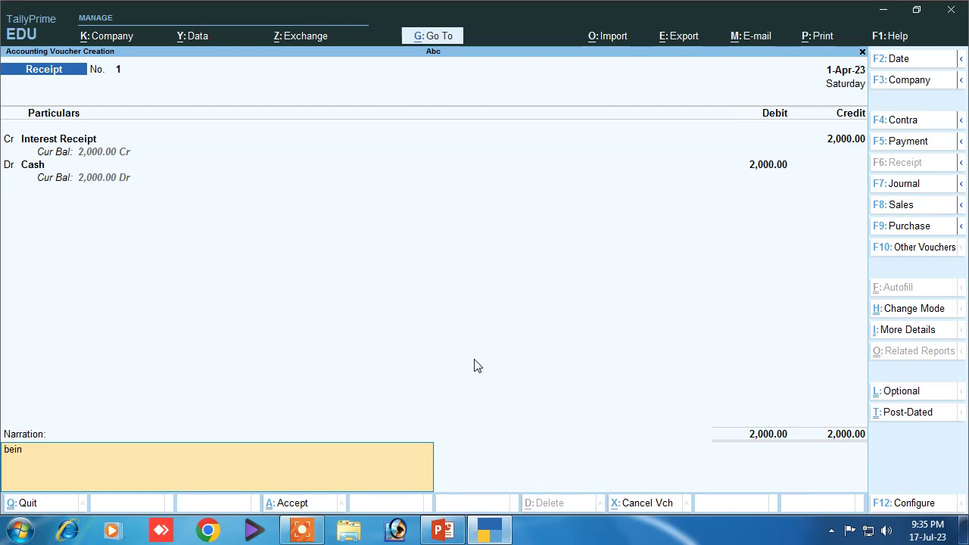
text(g interest receipt)
key(Return)
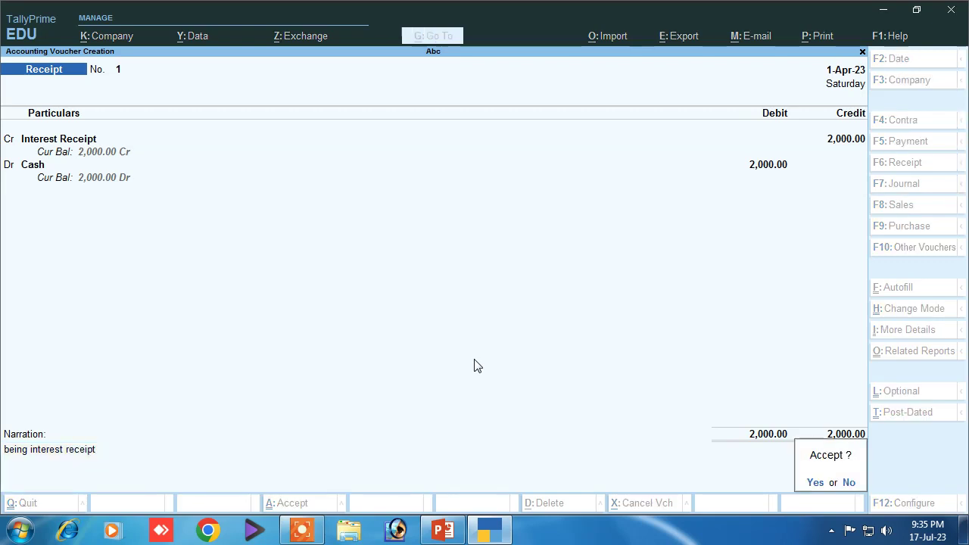
key(Return)
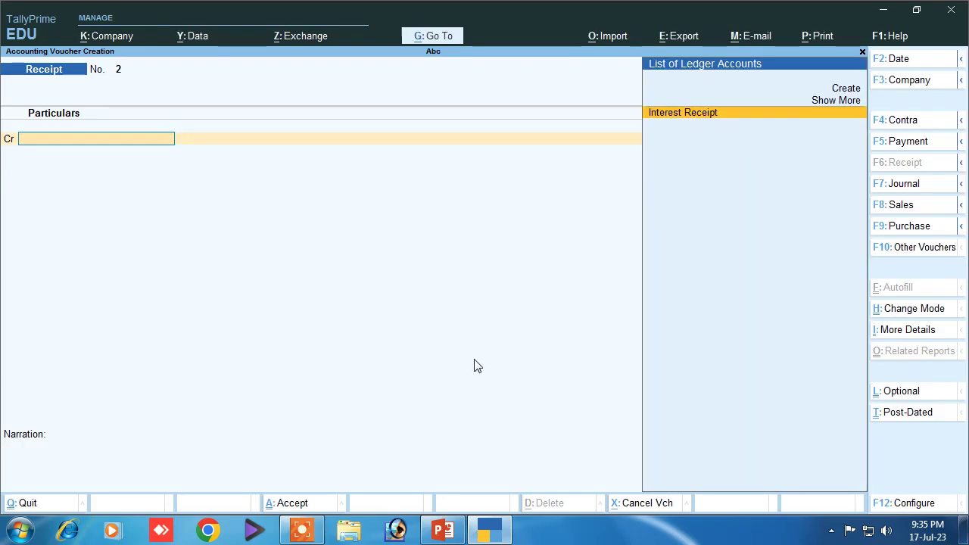
Step: Switch to PowerPoint and apply a line thickness to the outline of the transactions text box
click(442, 530)
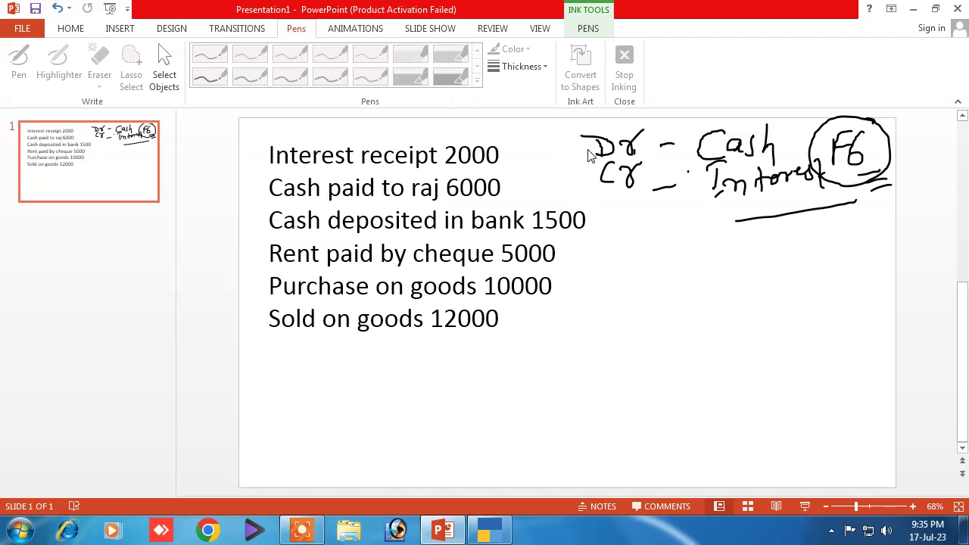
click(593, 203)
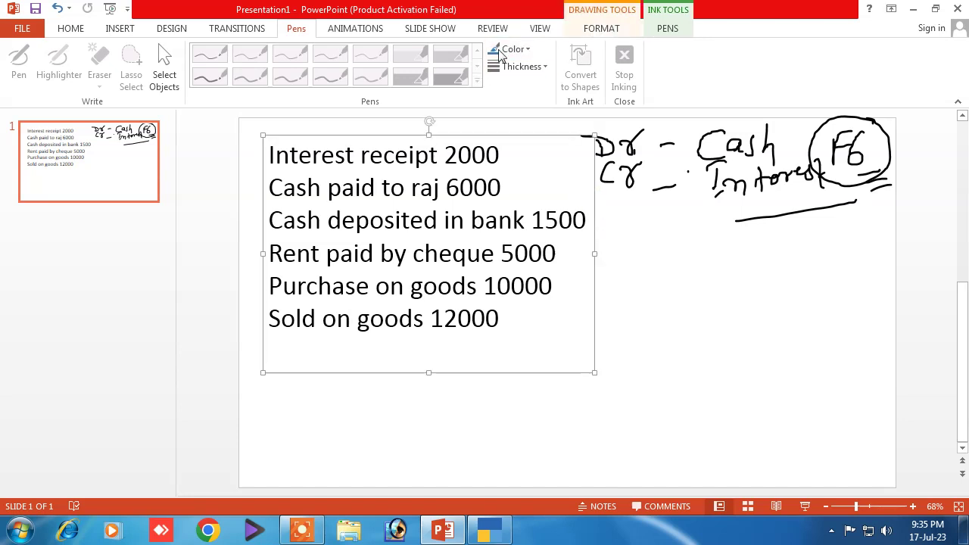
click(518, 66)
click(542, 182)
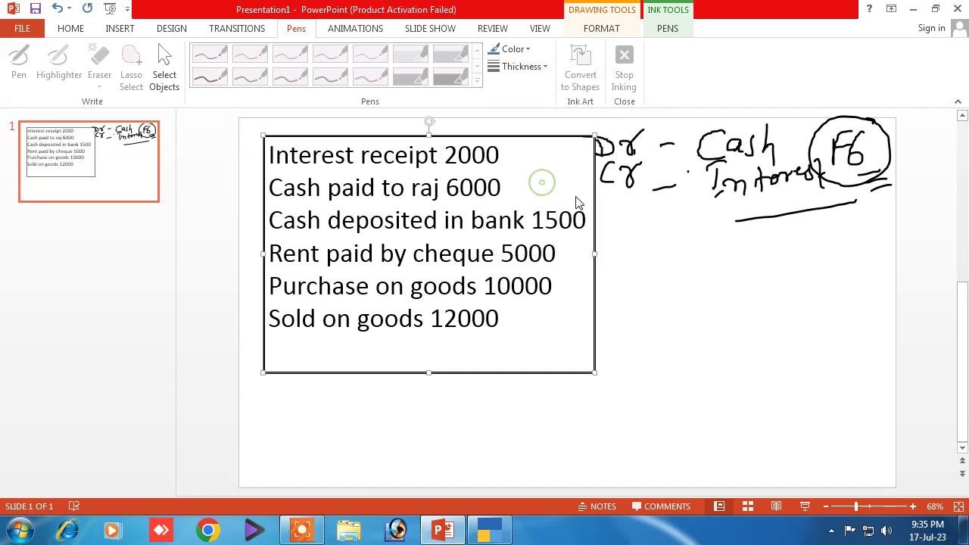
click(608, 227)
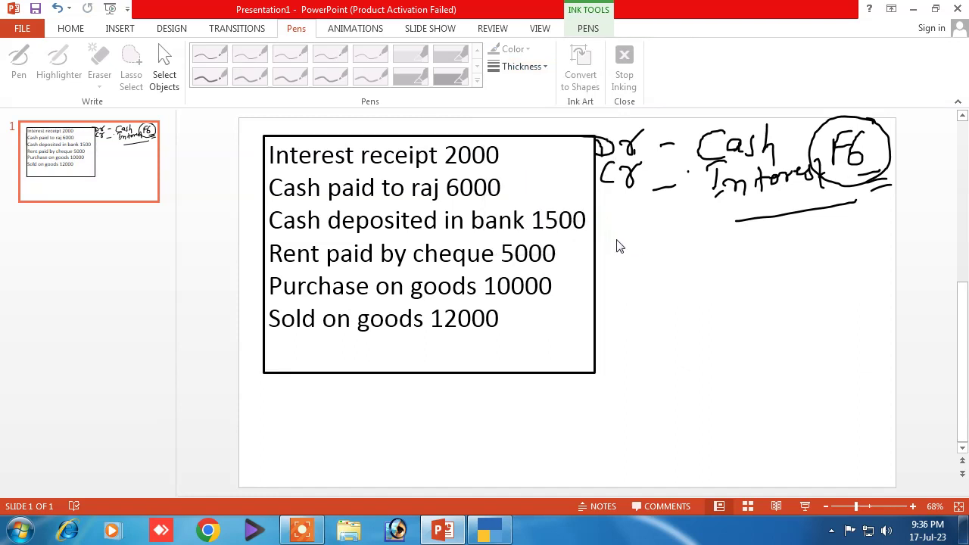
Step: Set the pen thickness to 4½ pt and handwrite the cash payment's entry beside the list: Dr the payee, Cr Cash
click(522, 66)
click(569, 201)
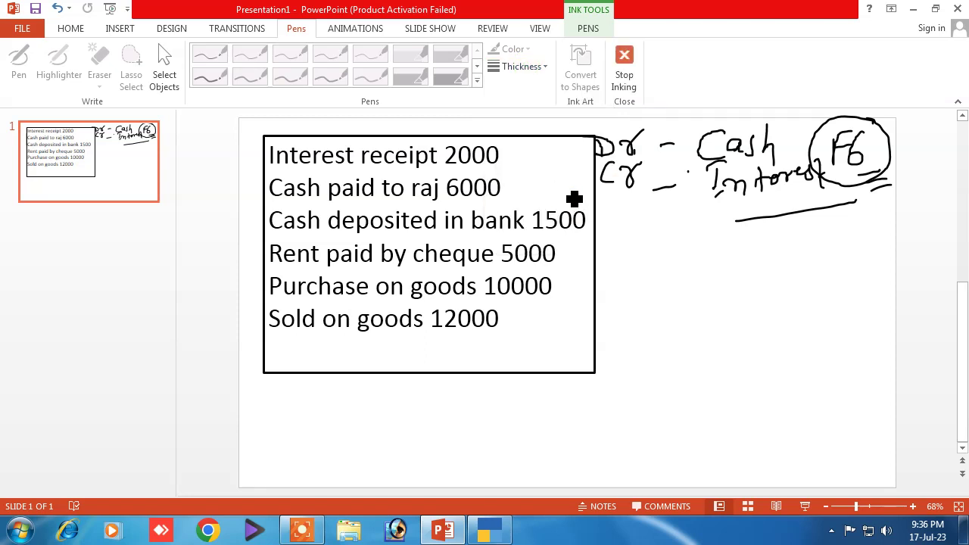
mouse_move(609, 244)
mouse_down()
mouse_move(644, 279)
mouse_move(678, 269)
mouse_move(641, 306)
mouse_move(702, 257)
mouse_up()
click(696, 293)
drag(693, 293, 784, 306)
mouse_move(795, 293)
mouse_down()
mouse_move(788, 305)
mouse_move(810, 304)
mouse_up()
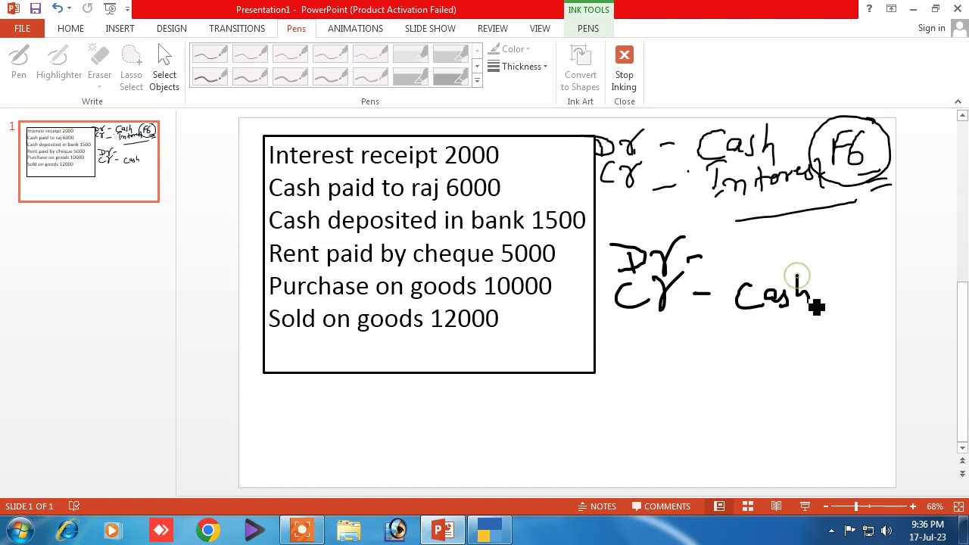
click(716, 249)
mouse_move(715, 271)
mouse_down()
mouse_move(741, 250)
mouse_move(750, 266)
mouse_move(774, 262)
mouse_up()
click(757, 248)
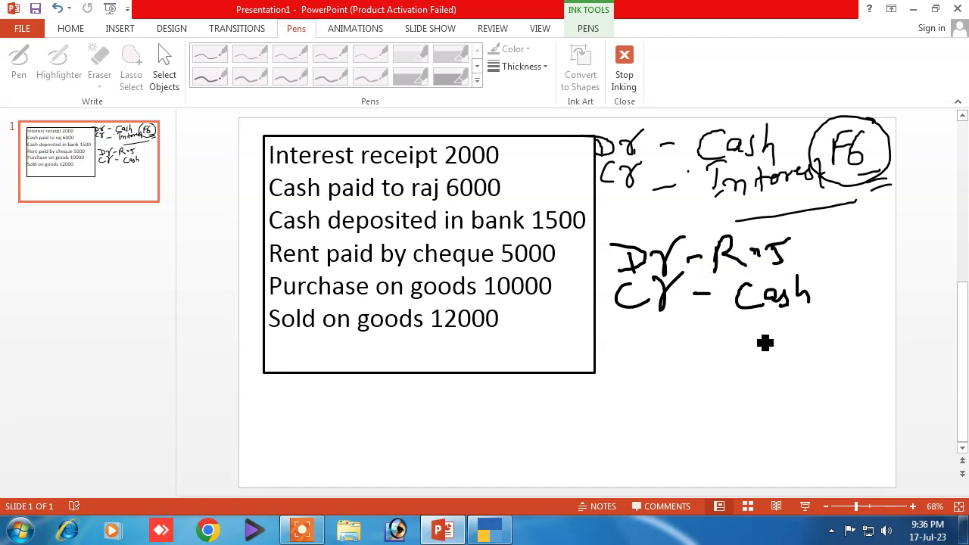
Step: Handwrite F5 beside the cash payment's debit and credit entry and circle it
mouse_move(830, 245)
mouse_down()
mouse_move(827, 272)
mouse_move(846, 237)
mouse_up()
mouse_move(830, 256)
mouse_down()
mouse_move(856, 247)
mouse_move(862, 274)
mouse_up()
mouse_move(863, 227)
mouse_down()
mouse_move(846, 292)
mouse_move(869, 230)
mouse_up()
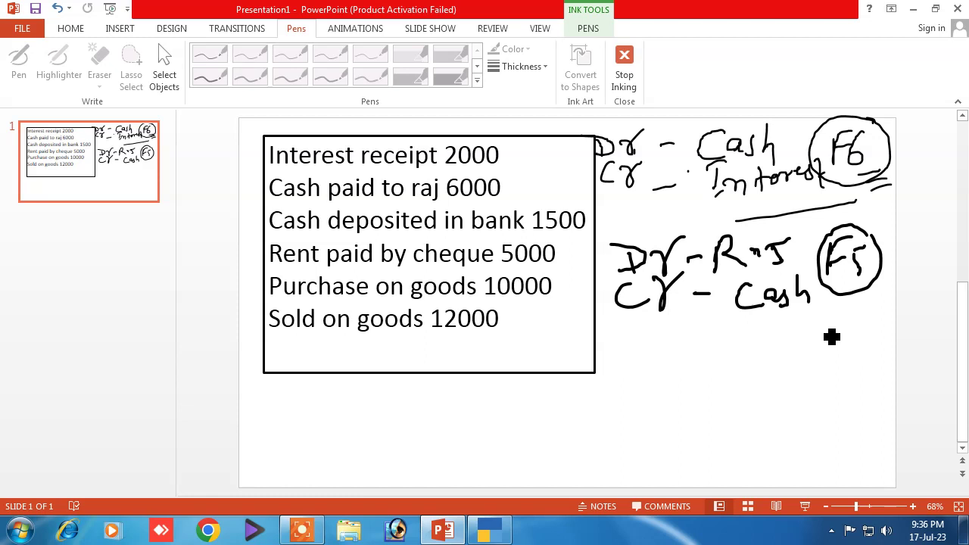
Step: Switch to TallyPrime, start a payment voucher and begin a new ledger with the payee's name from the slide
click(499, 528)
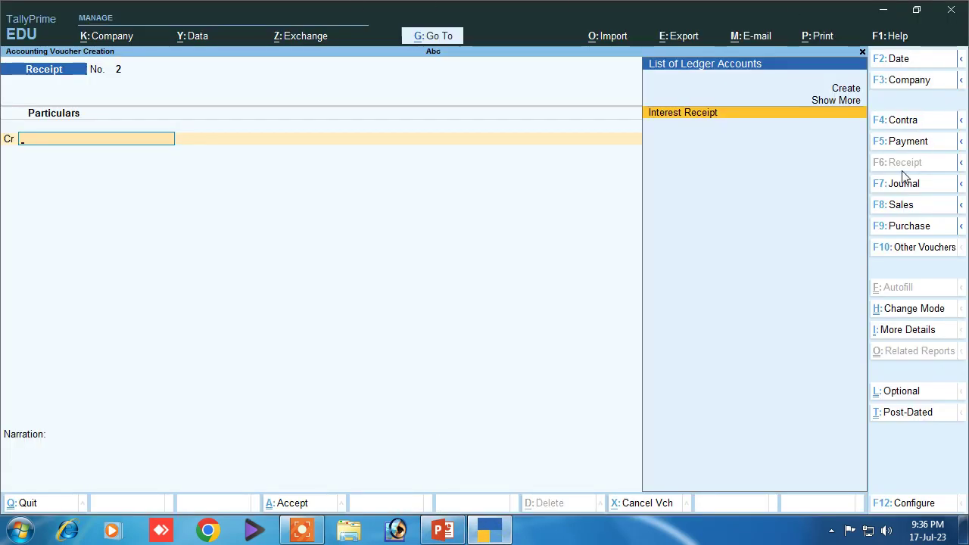
click(909, 144)
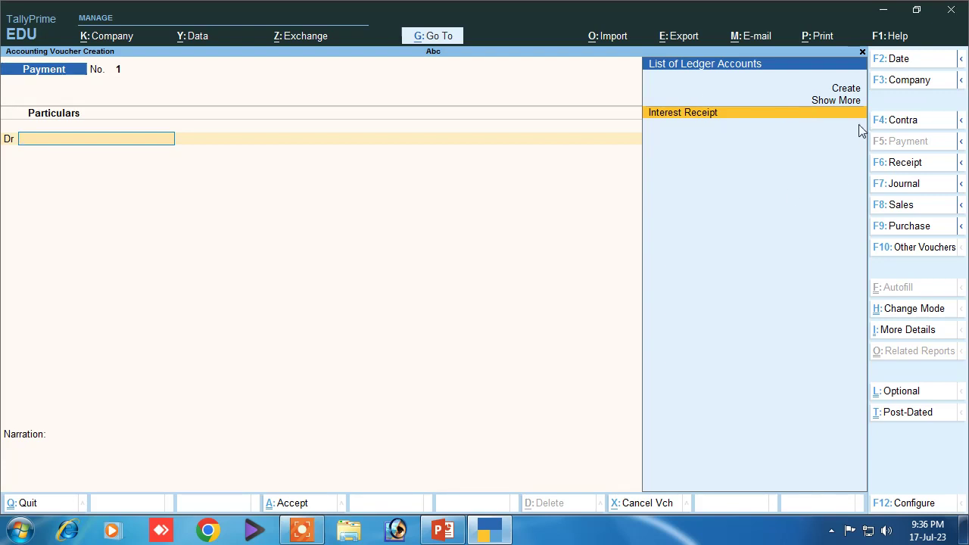
click(441, 532)
click(440, 532)
click(852, 89)
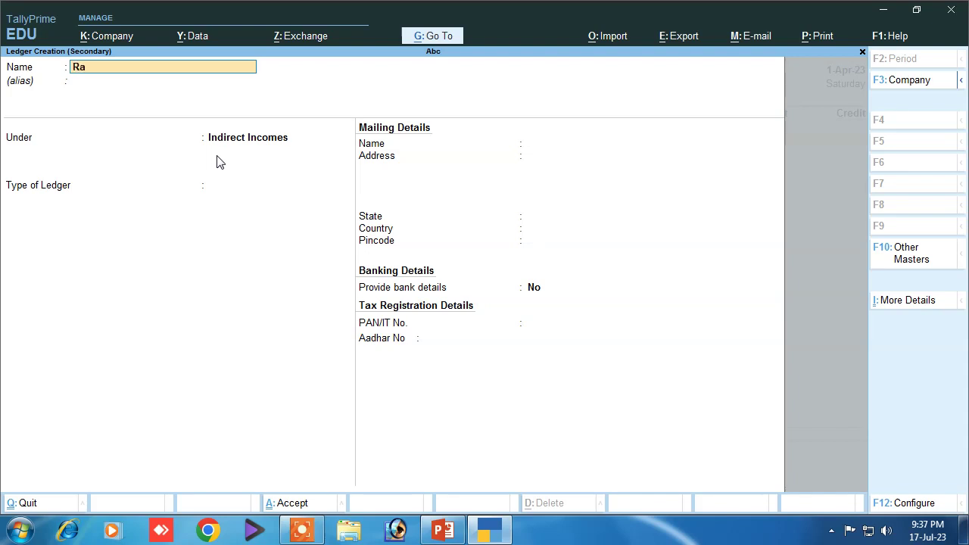
key(Return)
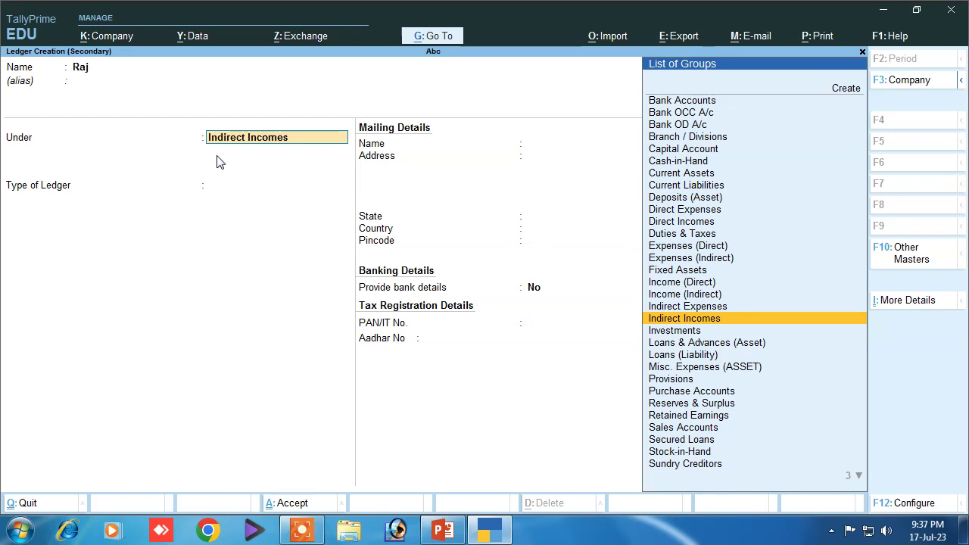
Step: Place the payee's ledger under Sundry Debtors
text(S)
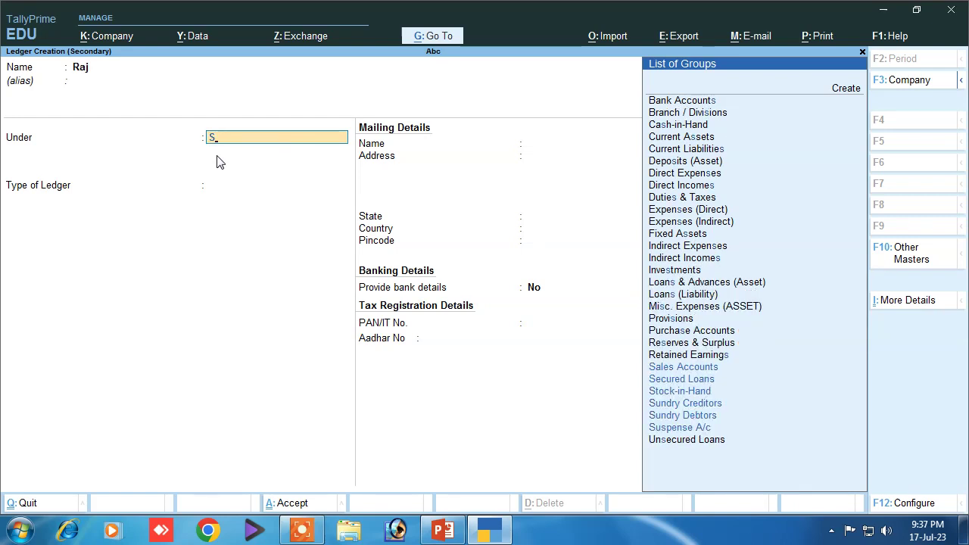
key(Down)
key(Down)
key(Down)
key(Down)
key(Down)
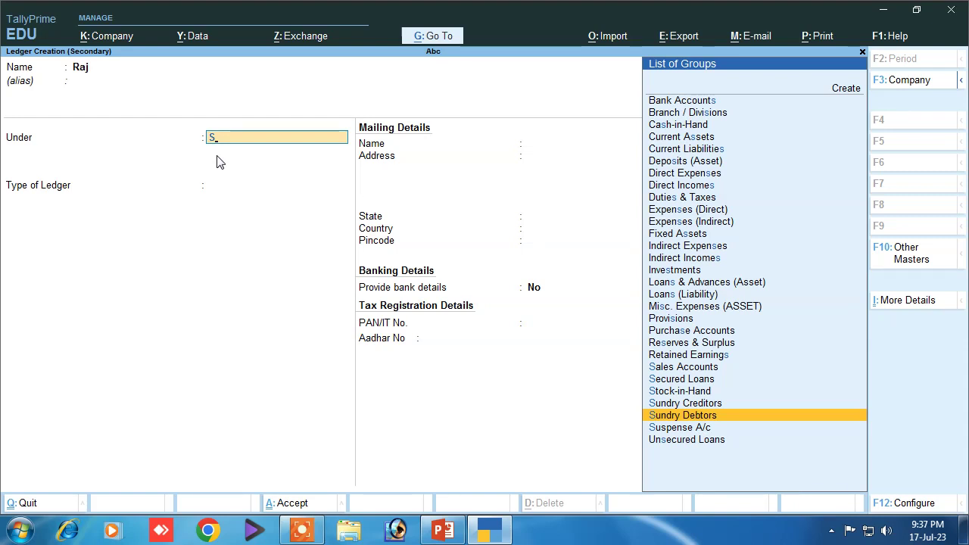
key(Return)
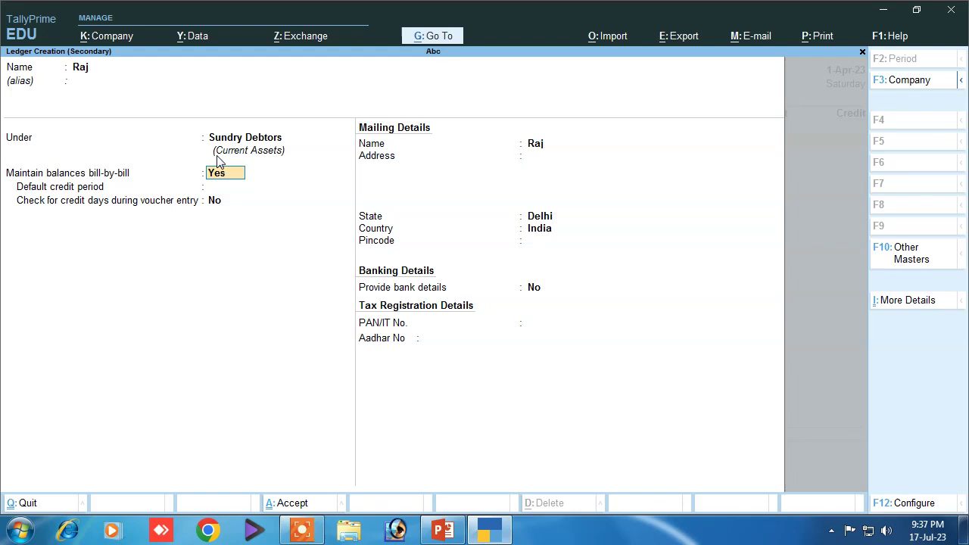
Step: Set Maintain balances bill-by-bill to No for the payee's ledger, keep the remaining details at their defaults and save it
text(n)
key(Return)
key(Return)
key(Return)
key(Return)
key(Return)
key(Return)
key(Return)
key(Return)
key(Return)
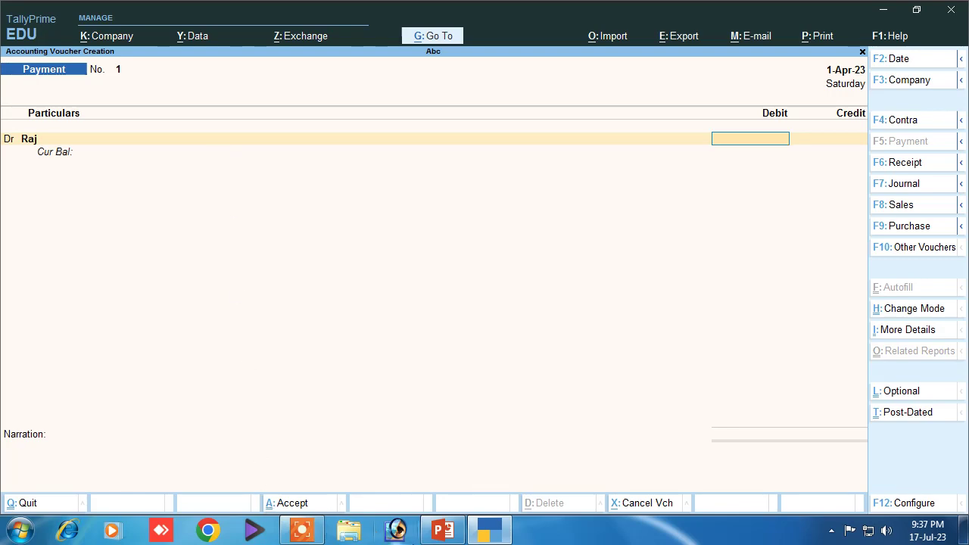
Step: Check the payment amount on the PowerPoint slide, debit the payee's ledger with 6,000 and credit Cash with 6,000
click(442, 529)
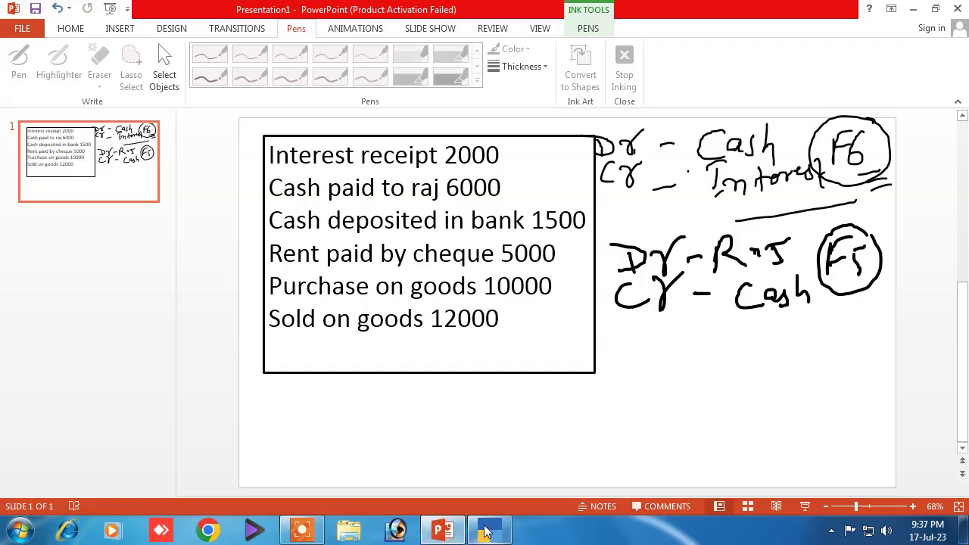
click(486, 532)
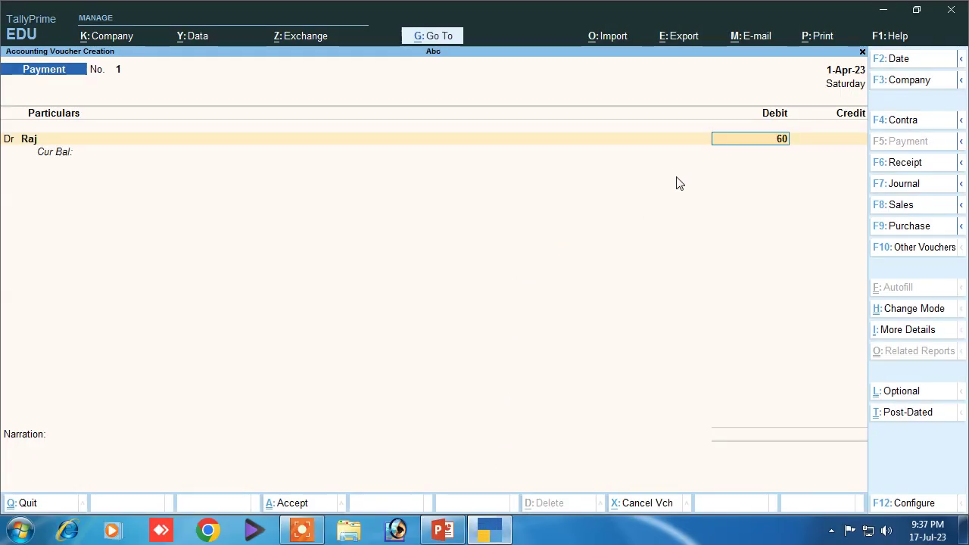
key(Return)
key(Return)
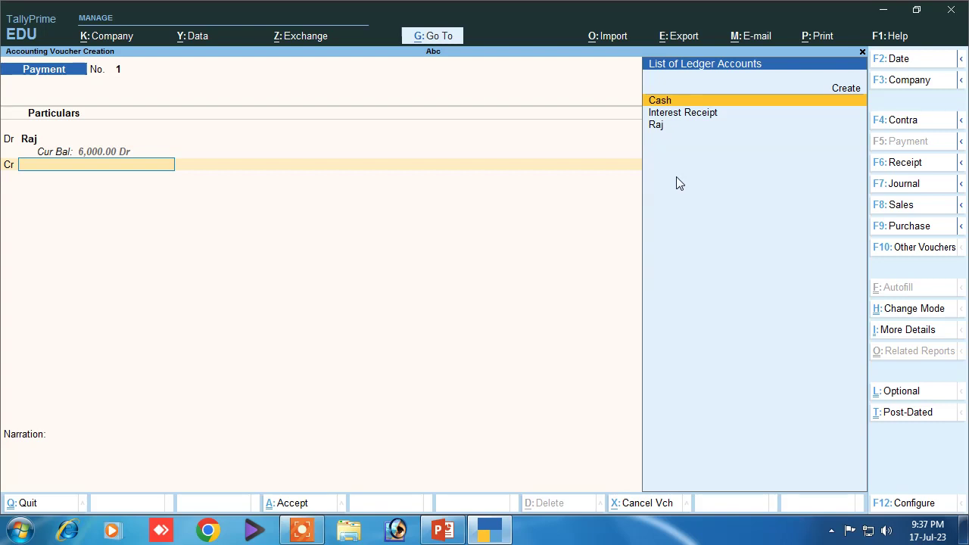
key(Return)
key(Return)
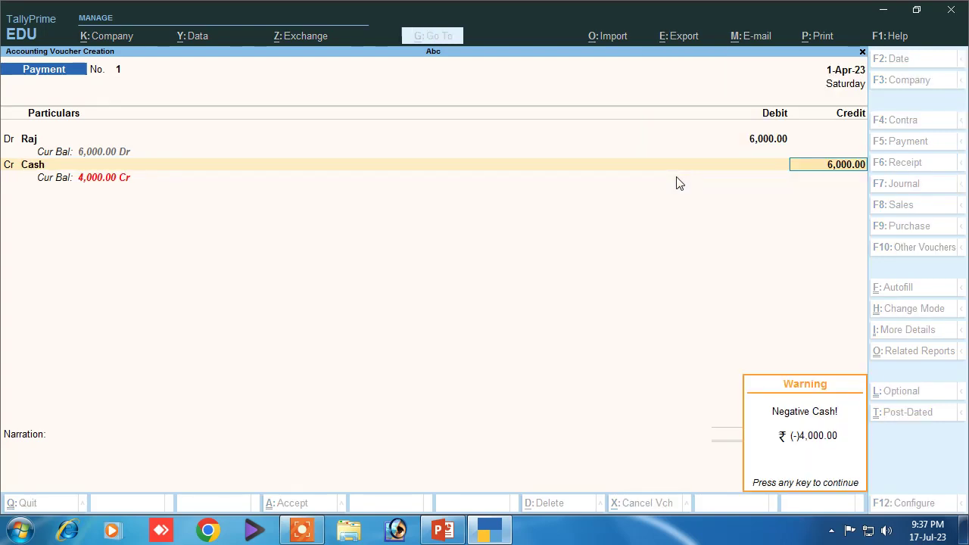
key(Return)
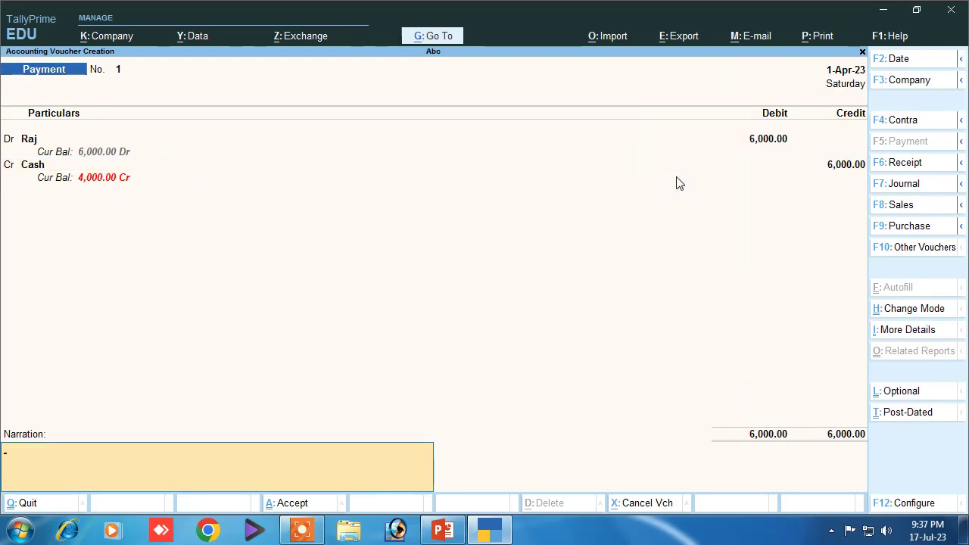
Step: Enter a narration starting "being cash paid to" with the payee's name and save the payment voucher
text(being cash paid to raj)
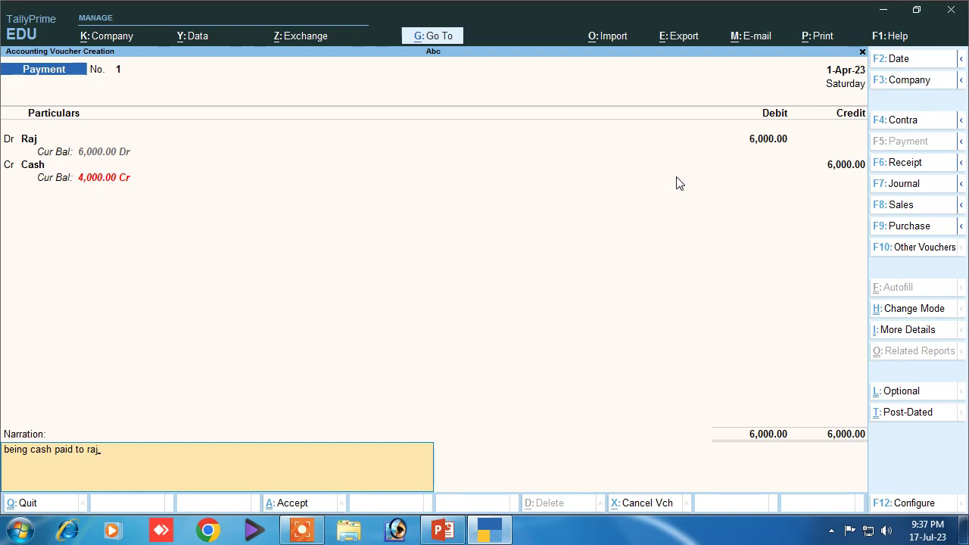
key(Return)
key(Return)
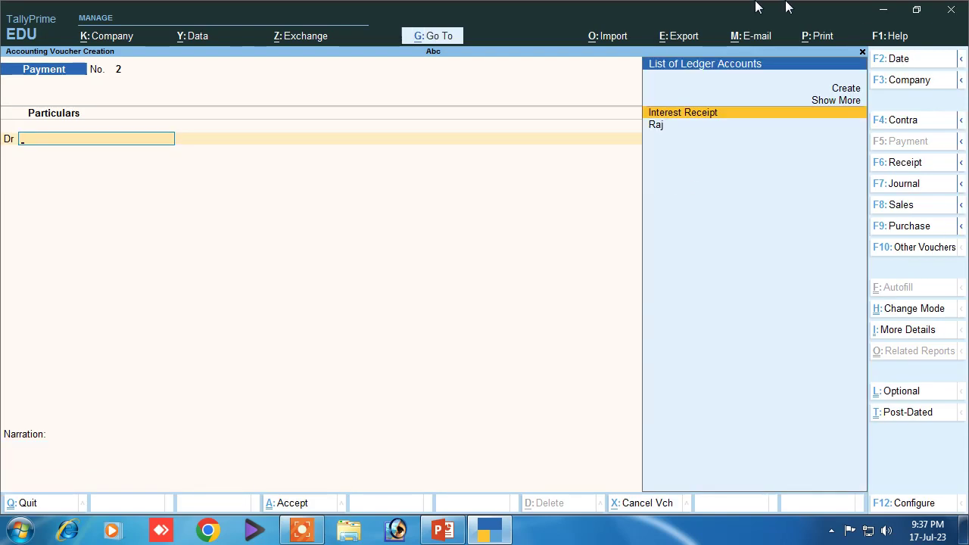
Step: Switch to PowerPoint and set the pen thickness to 3 pt
click(441, 531)
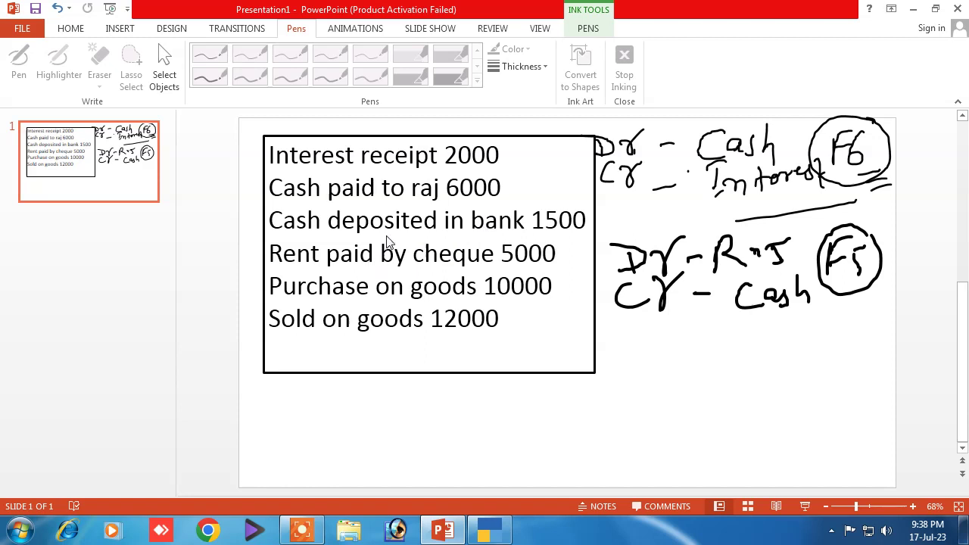
click(519, 67)
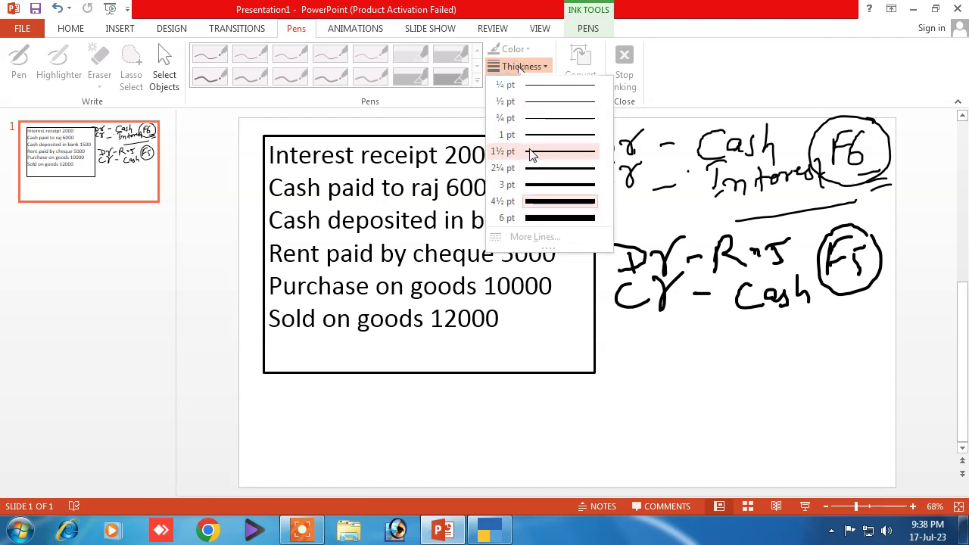
click(544, 183)
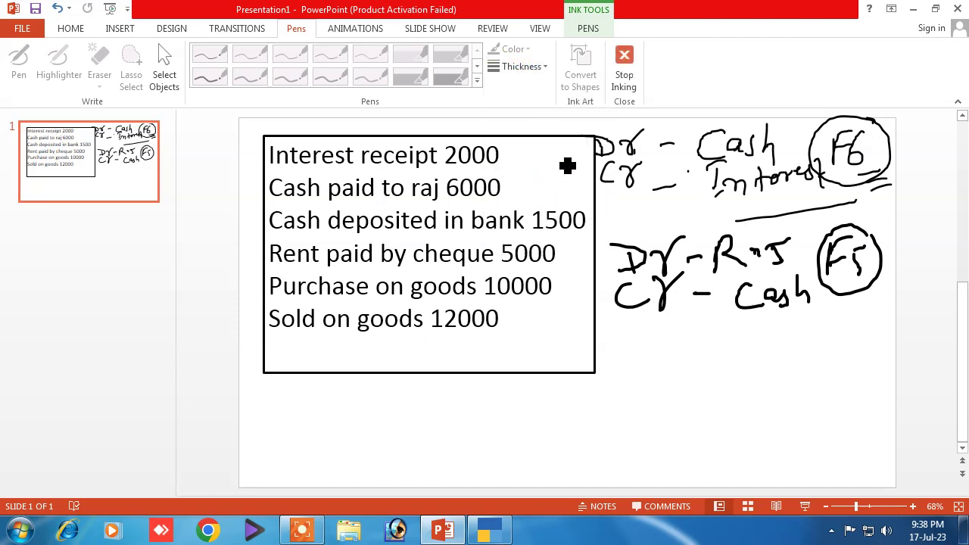
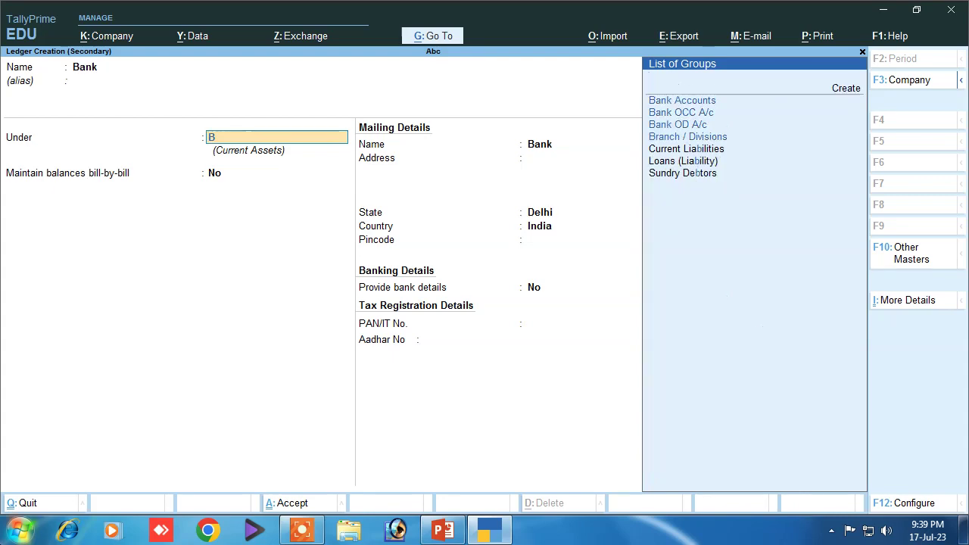
Step: Place the Bank ledger under Bank Accounts, keep the bank account, configuration and mailing details at their defaults and save it
key(Return)
key(Return)
key(Return)
key(Return)
key(Return)
key(Return)
key(Return)
key(Return)
key(Return)
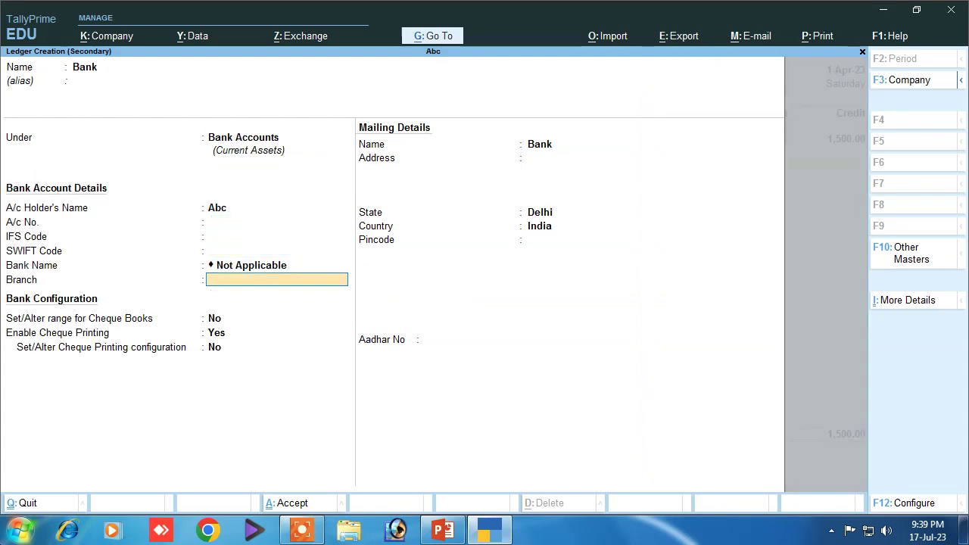
key(Return)
key(Return)
key(Return)
key(Return)
key(Return)
key(Return)
key(Return)
key(Return)
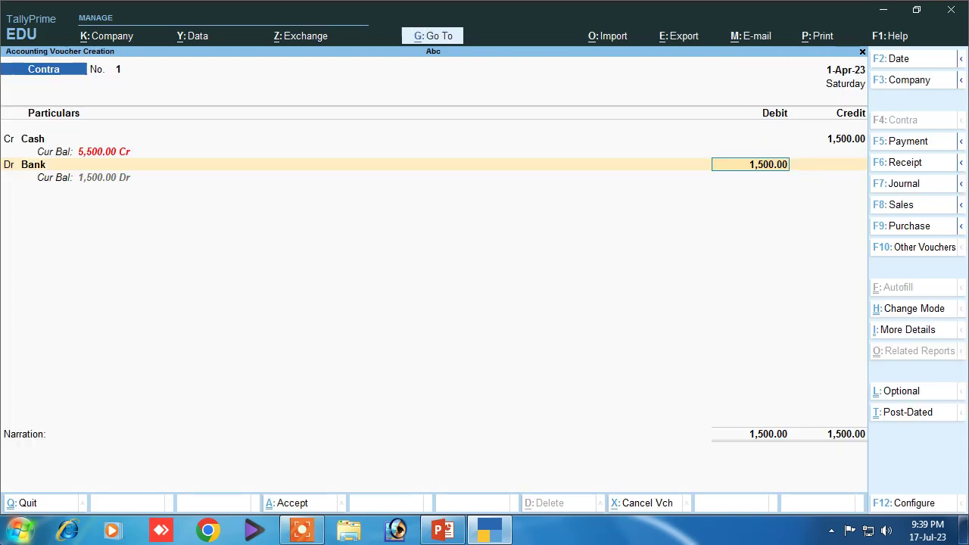
Step: Accept the 1,500 debit to Bank and its Cash allocation, leaving the denominations and bank name blank
key(Return)
key(Return)
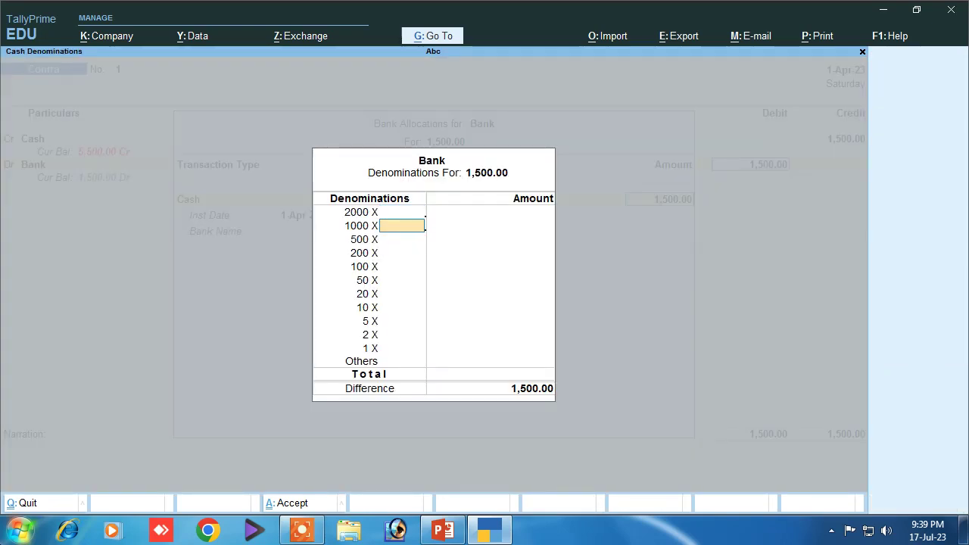
key(Return)
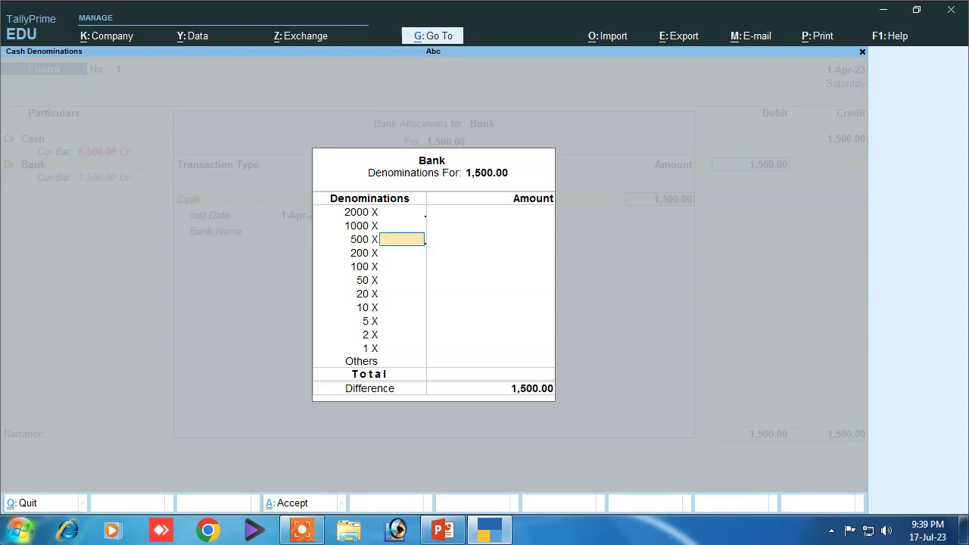
key(Return)
key(Return)
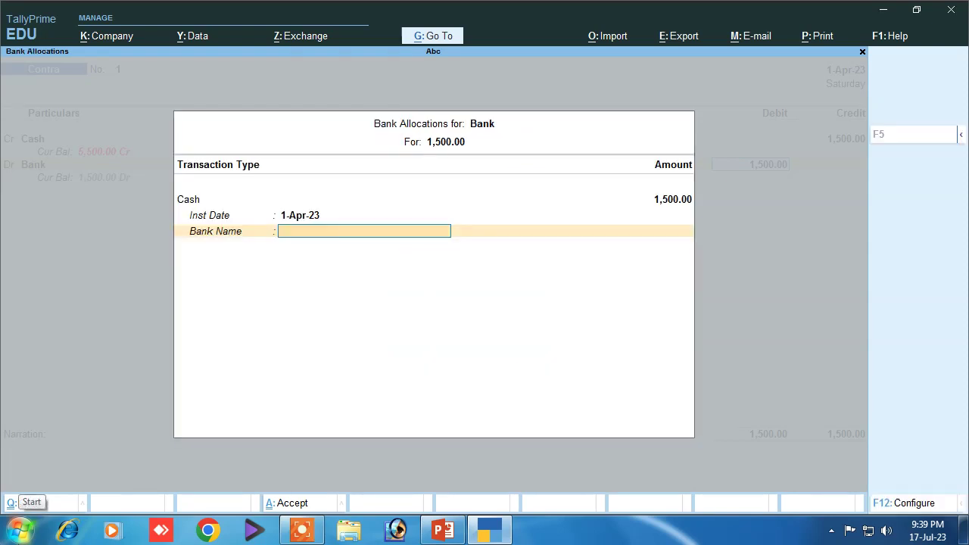
key(Return)
Step: Enter the narration "being cash deposited" and save the contra voucher
text(being cash deposited)
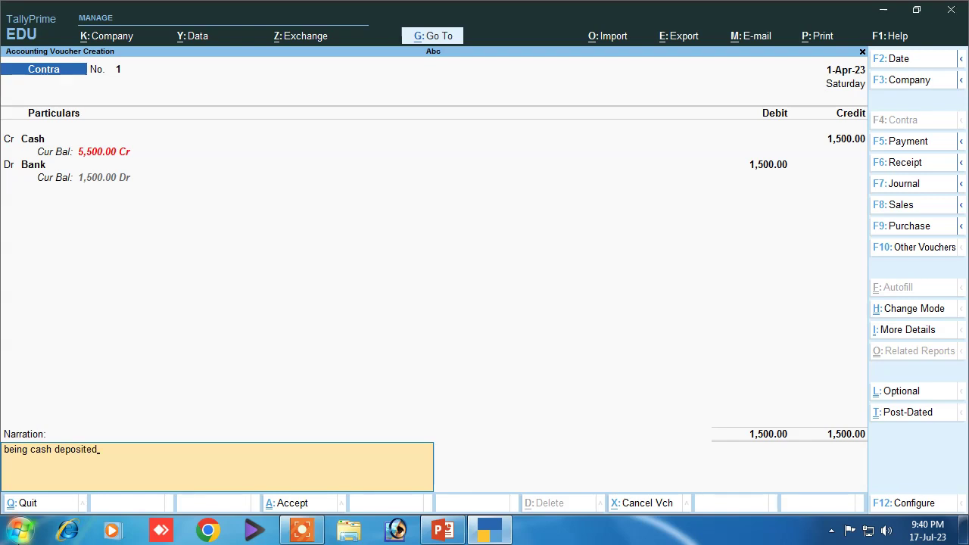
key(Return)
key(Return)
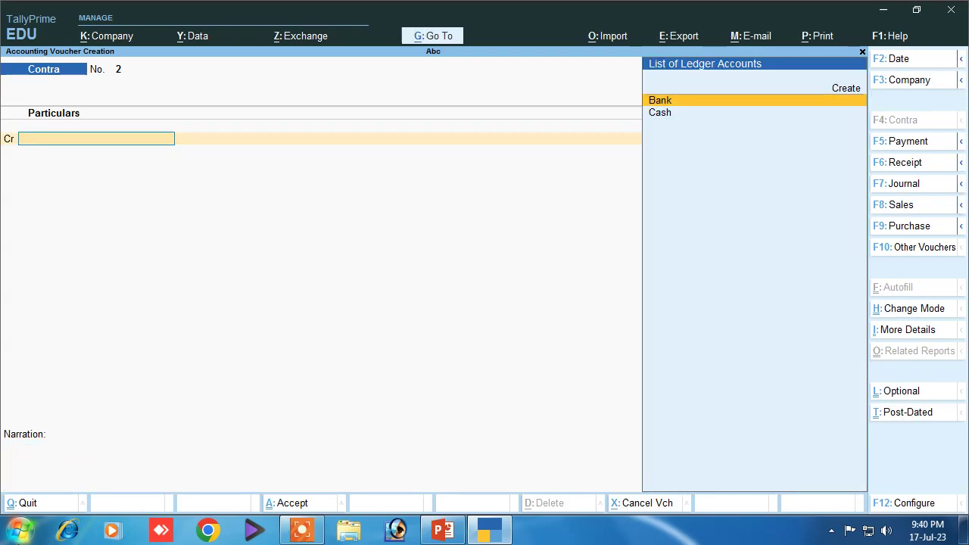
Step: Switch to PowerPoint and handwrite the rent transaction's entry below the list: Dr Rent, Cr Bank
click(443, 532)
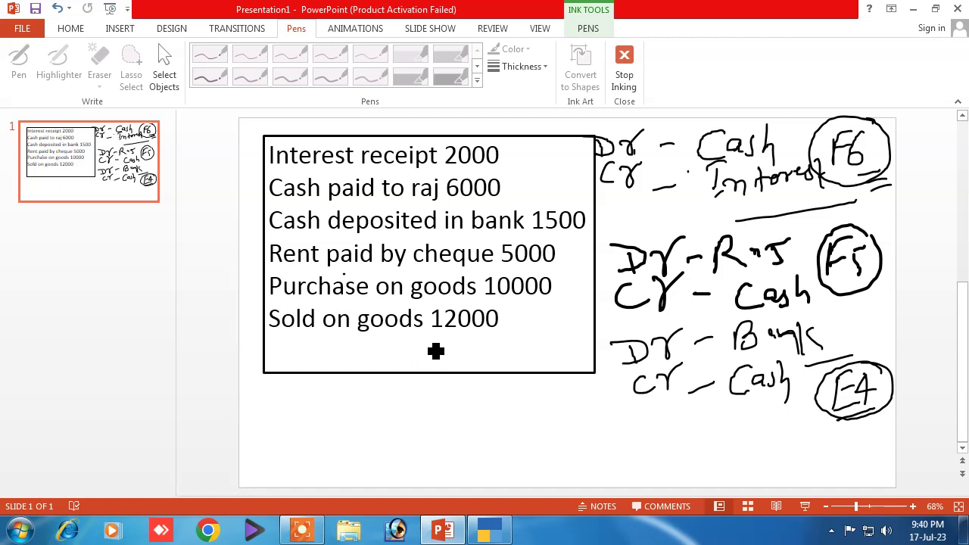
mouse_move(420, 389)
mouse_down()
mouse_move(450, 396)
mouse_move(433, 409)
mouse_move(473, 408)
mouse_move(470, 378)
mouse_up()
mouse_move(460, 417)
mouse_down()
mouse_move(470, 441)
mouse_move(492, 411)
mouse_move(512, 412)
mouse_up()
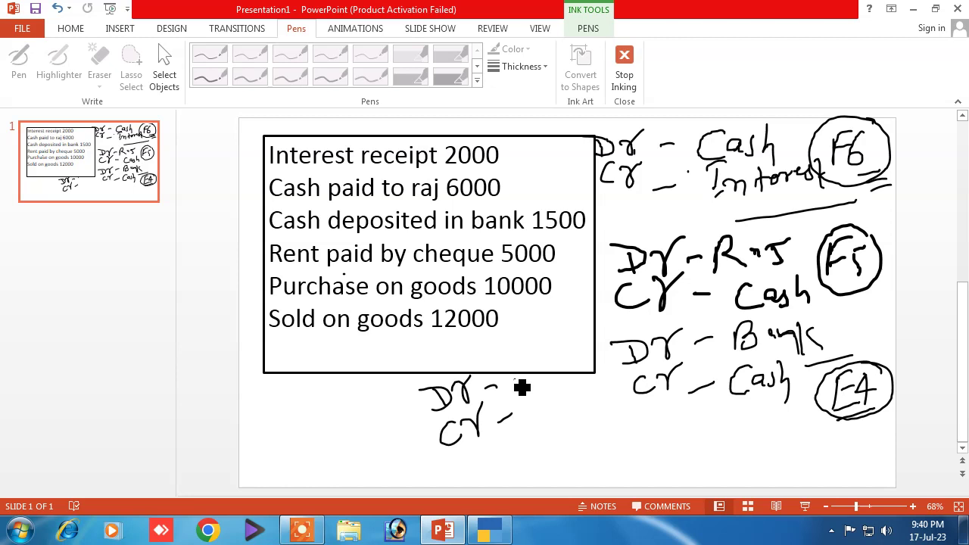
mouse_move(521, 406)
mouse_down()
mouse_move(522, 416)
mouse_move(535, 409)
mouse_move(523, 420)
mouse_move(557, 398)
mouse_move(594, 412)
mouse_up()
mouse_move(586, 375)
mouse_down()
mouse_move(595, 409)
mouse_move(614, 414)
mouse_up()
mouse_move(514, 362)
mouse_down()
mouse_move(515, 388)
mouse_move(546, 389)
mouse_move(580, 365)
mouse_move(583, 375)
mouse_up()
drag(569, 363, 597, 372)
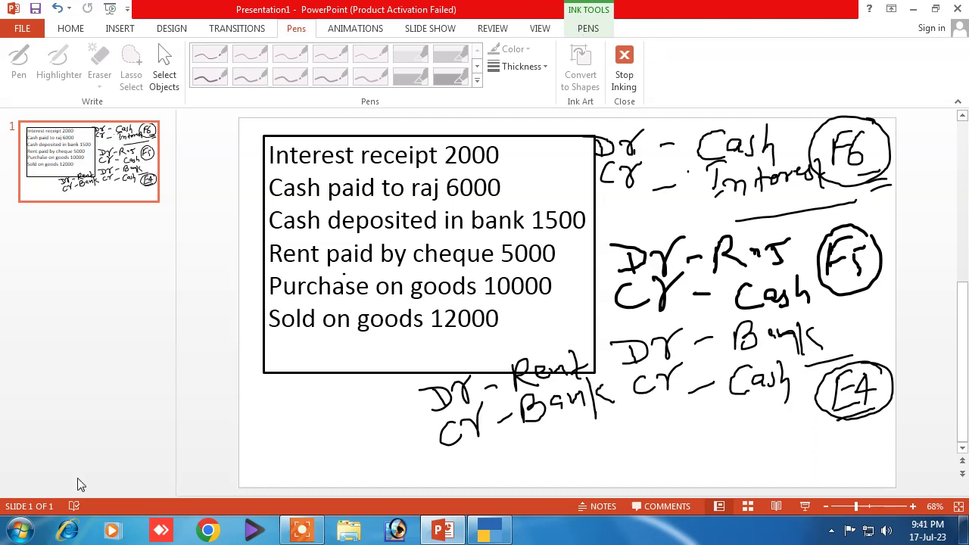
Step: Handwrite a circled F5 beside the rent entry and branch it into Payment and Bank Payment
mouse_move(318, 420)
mouse_down()
mouse_move(321, 397)
mouse_move(340, 407)
mouse_move(348, 393)
mouse_move(327, 443)
mouse_move(313, 396)
mouse_up()
mouse_move(341, 426)
mouse_down()
mouse_move(322, 452)
mouse_move(376, 447)
mouse_up()
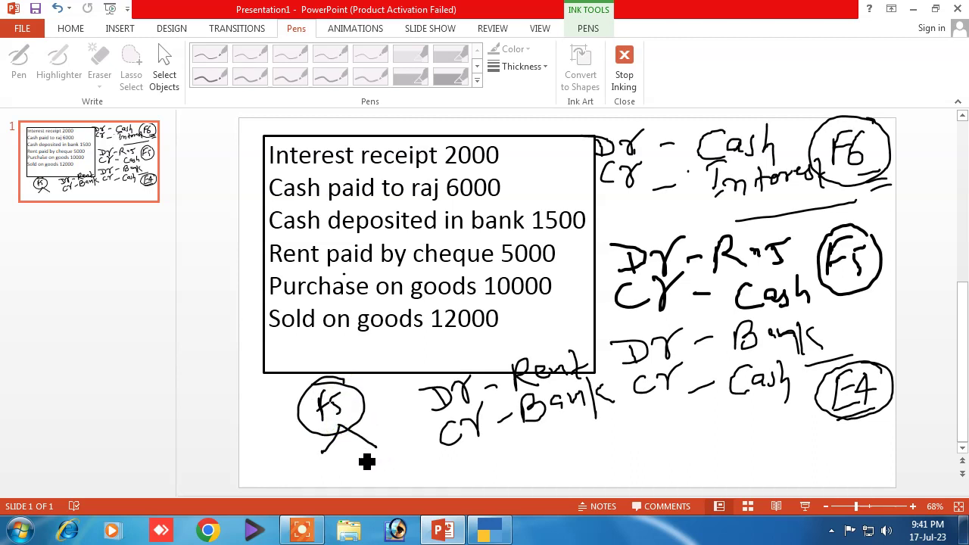
mouse_move(265, 450)
mouse_down()
mouse_move(265, 478)
mouse_move(266, 463)
mouse_move(294, 461)
mouse_move(341, 469)
mouse_move(344, 479)
mouse_move(395, 459)
mouse_move(449, 469)
mouse_move(469, 461)
mouse_move(474, 471)
mouse_move(503, 469)
mouse_move(509, 478)
mouse_move(530, 466)
mouse_up()
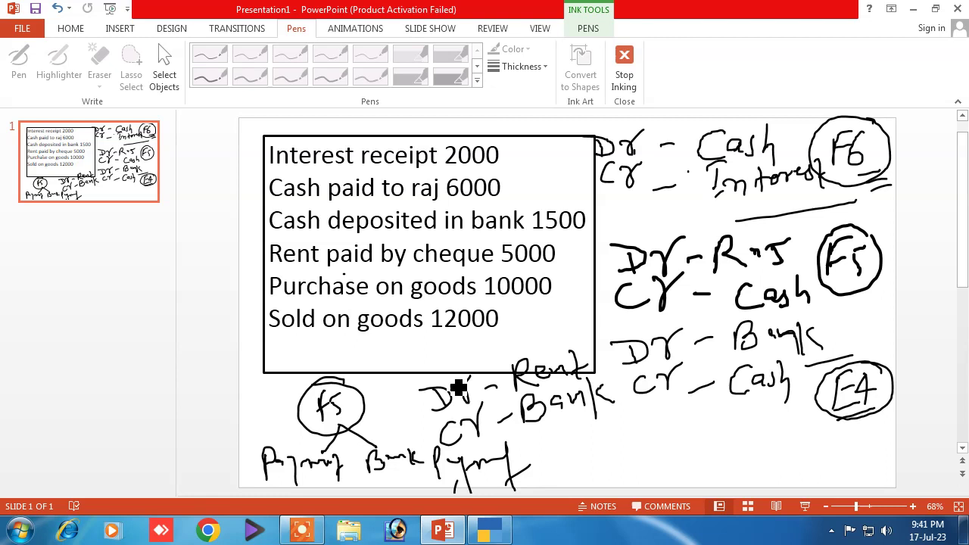
Step: Circle the handwritten Bank Payment branch on the slide and switch to TallyPrime to start creating a new voucher type
mouse_move(493, 426)
mouse_down()
mouse_move(371, 467)
mouse_move(488, 484)
mouse_move(488, 429)
mouse_up()
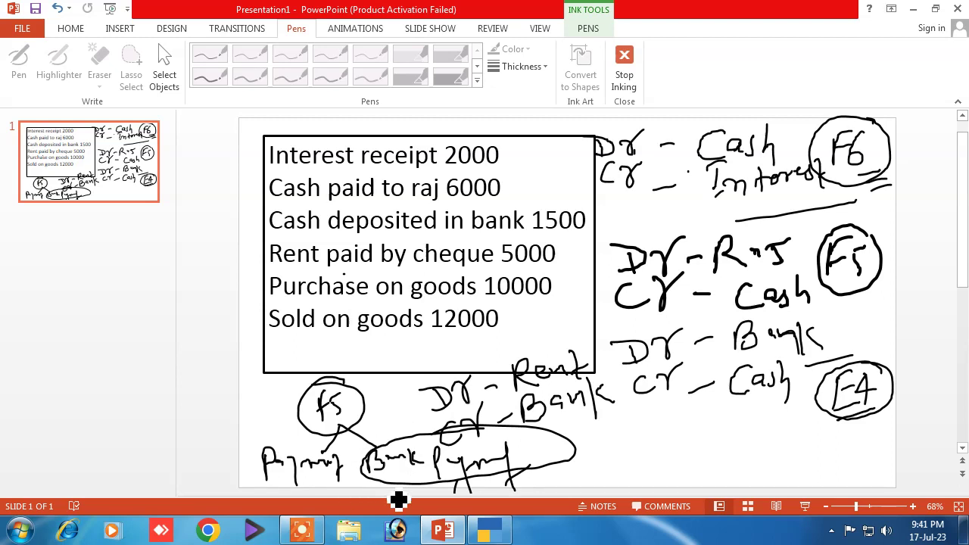
click(484, 531)
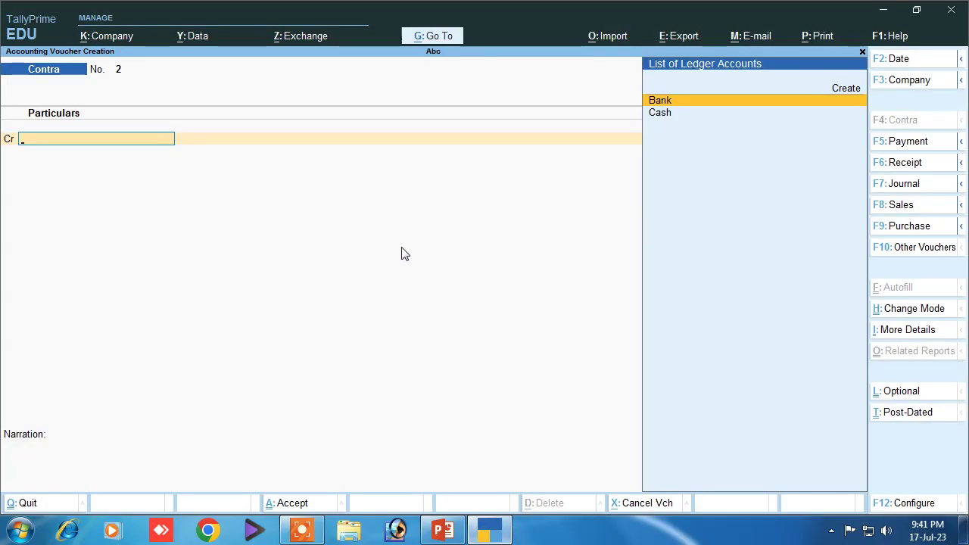
key(Escape)
key(Up)
key(Up)
key(Up)
key(Down)
key(Up)
key(Return)
key(Down)
key(Down)
key(Down)
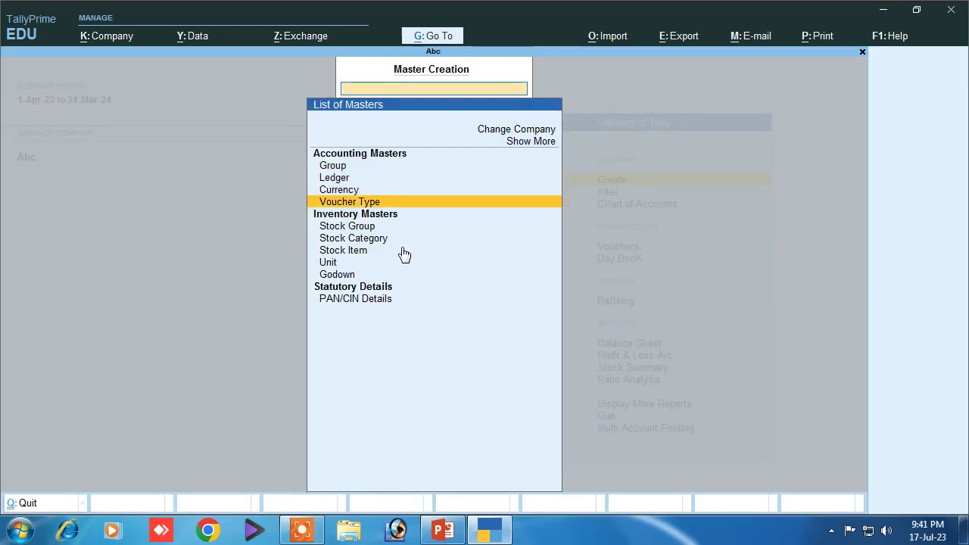
key(Return)
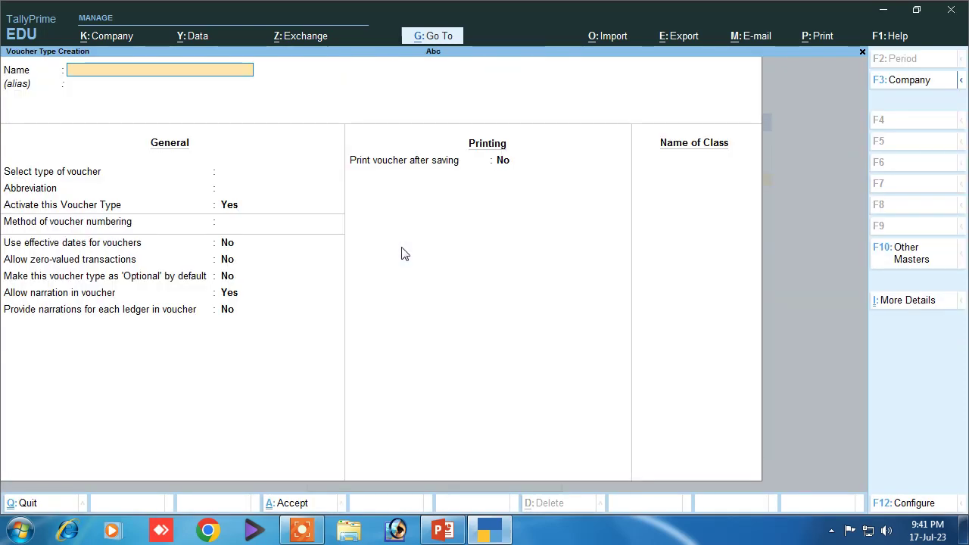
Step: Name the new voucher type Bank Payment, leaving its alias blank
text(Babk)
key(BackSpace)
key(Return)
key(BackSpace)
text(nk Payme)
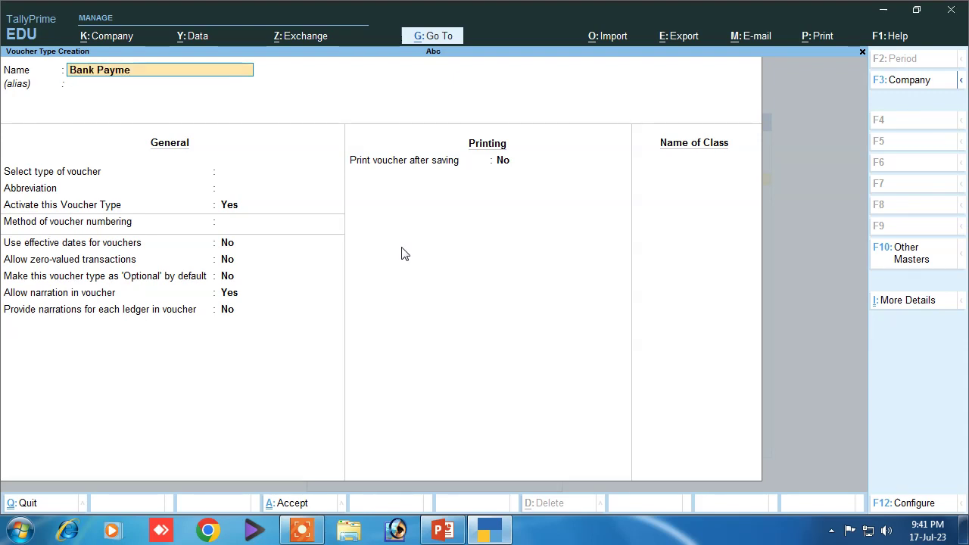
text(nt)
key(Return)
key(Return)
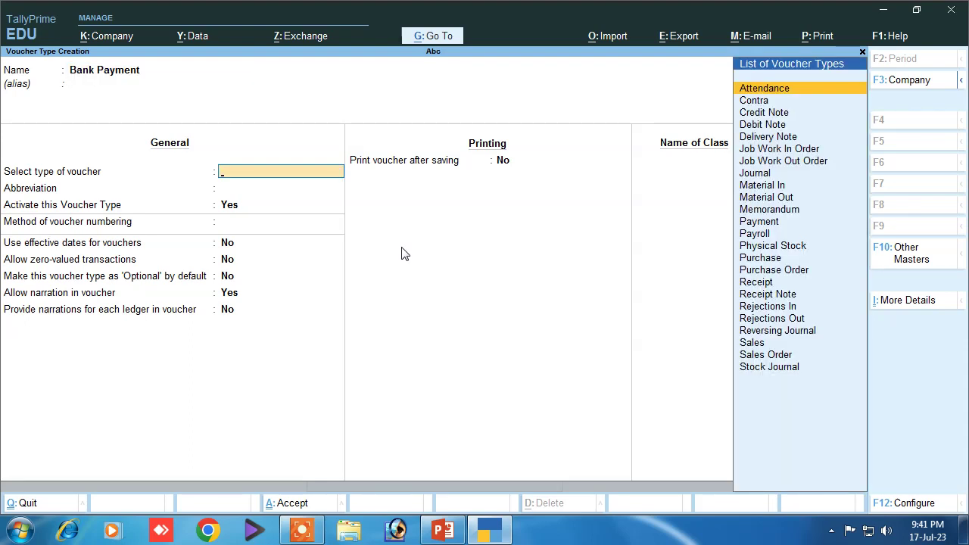
Step: Set the voucher type to Payment, save it with the remaining settings at their defaults, and return to the Gateway of Tally
text(P)
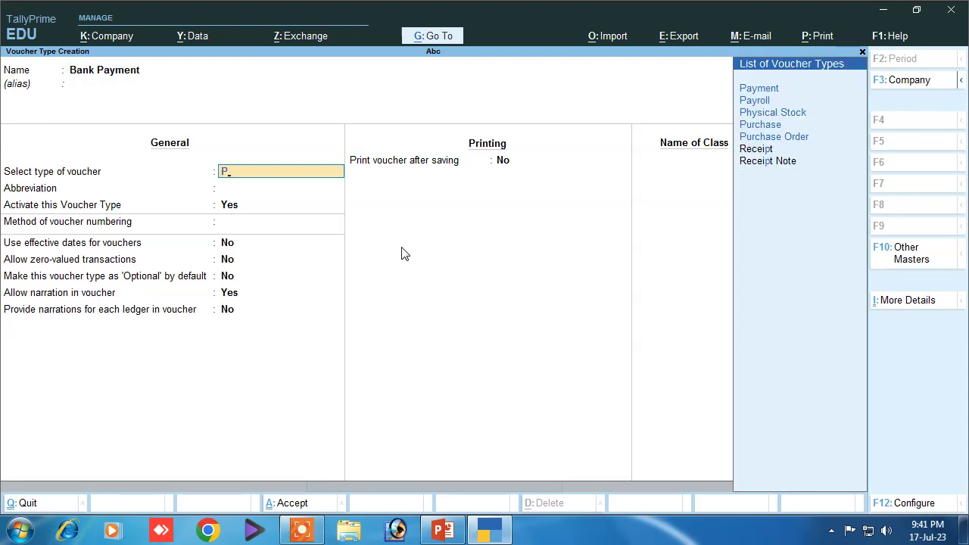
key(Return)
key(Return)
key(Return)
key(Return)
key(Return)
key(Return)
key(Return)
key(Return)
key(Return)
key(Return)
key(Return)
key(Return)
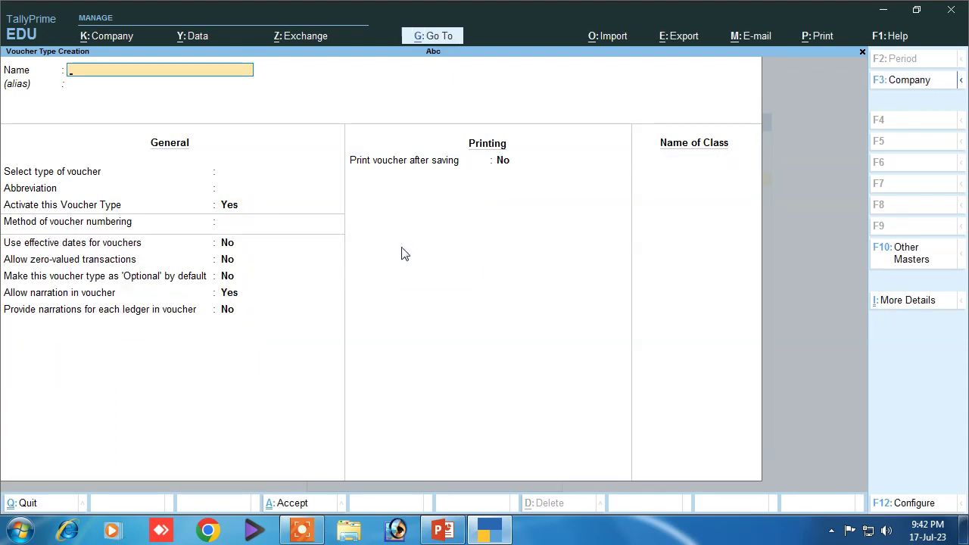
key(Escape)
key(Escape)
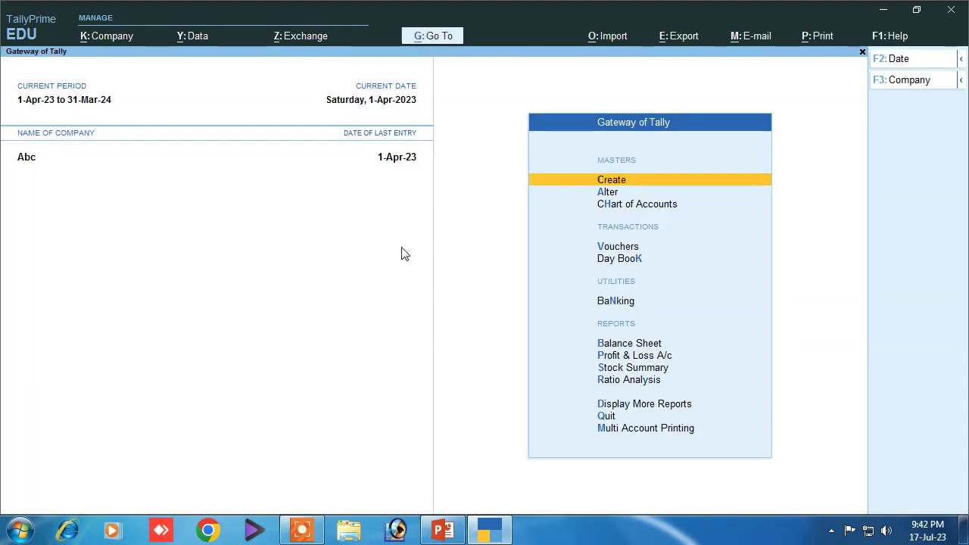
Step: Open voucher entry and switch the voucher to the Bank Payment type
key(Down)
key(Down)
key(Down)
key(Return)
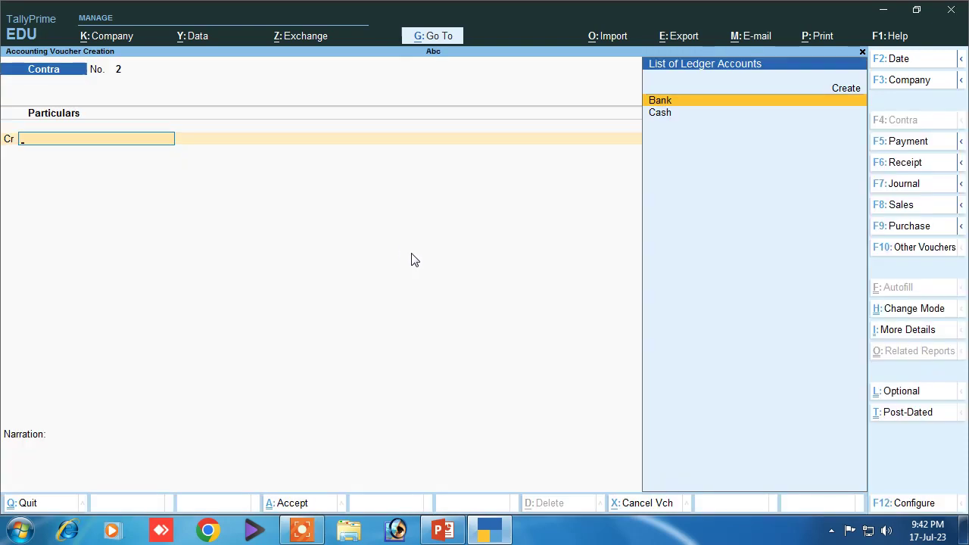
click(901, 143)
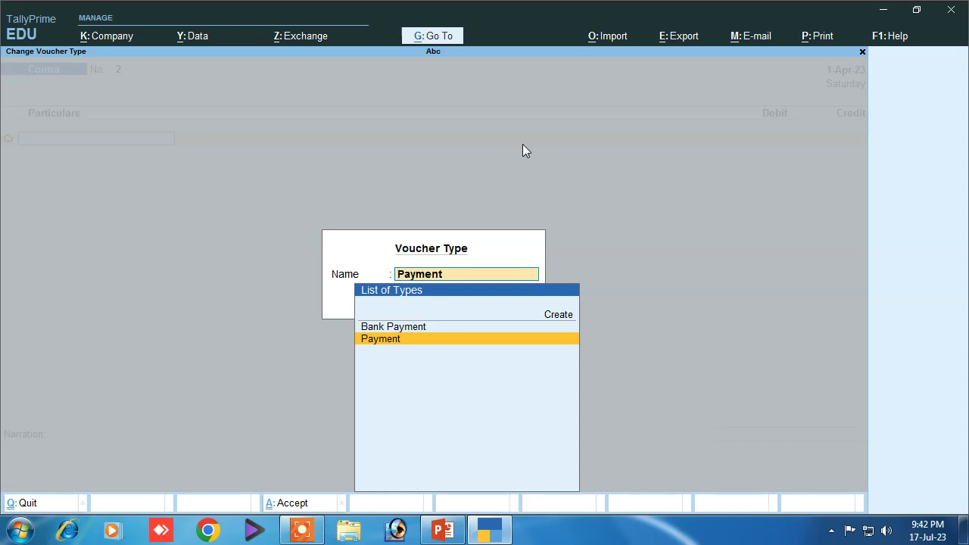
key(Up)
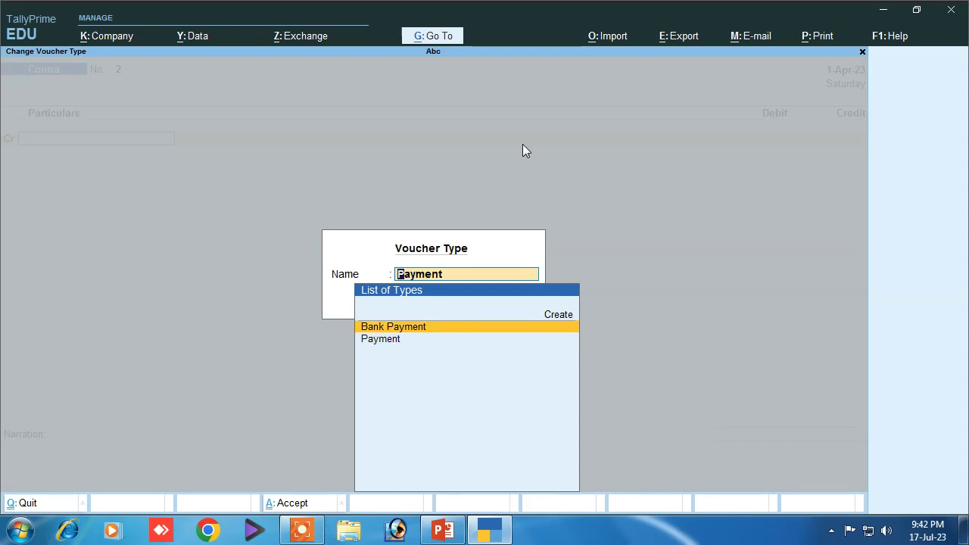
key(Return)
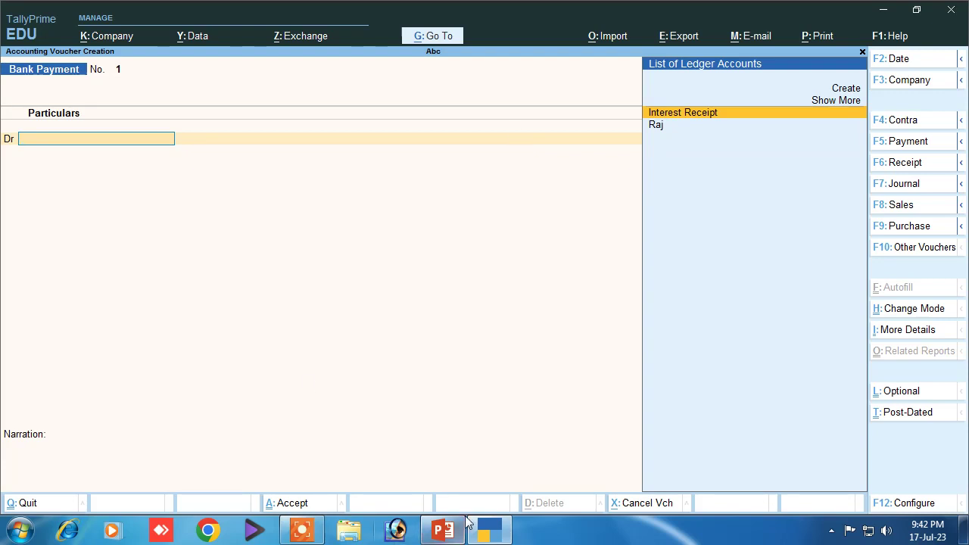
Step: Recheck the rent entry on the slide and create the debit ledger Rent under Indirect Expenses, with ledger type Not Applicable
click(441, 536)
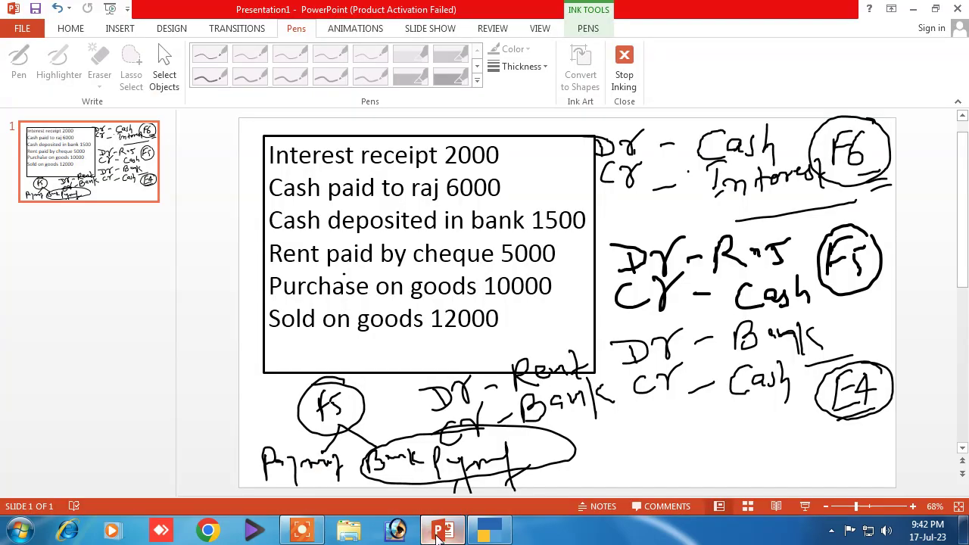
click(439, 535)
click(439, 535)
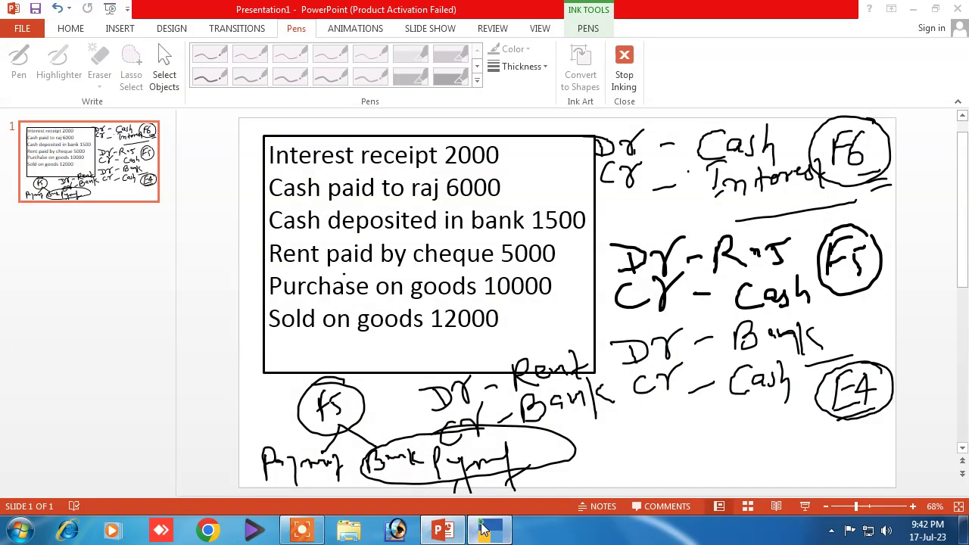
click(488, 530)
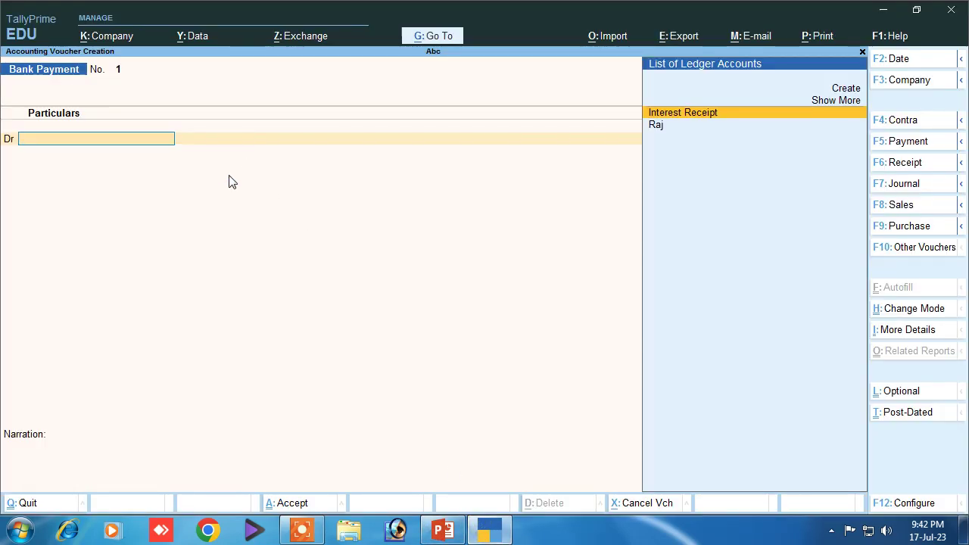
click(844, 90)
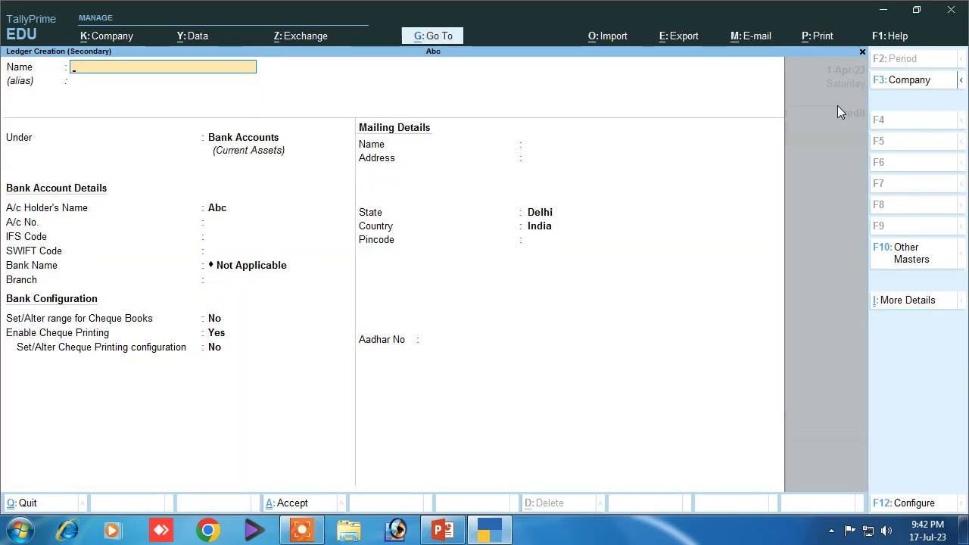
text(Rent)
key(Return)
text(I)
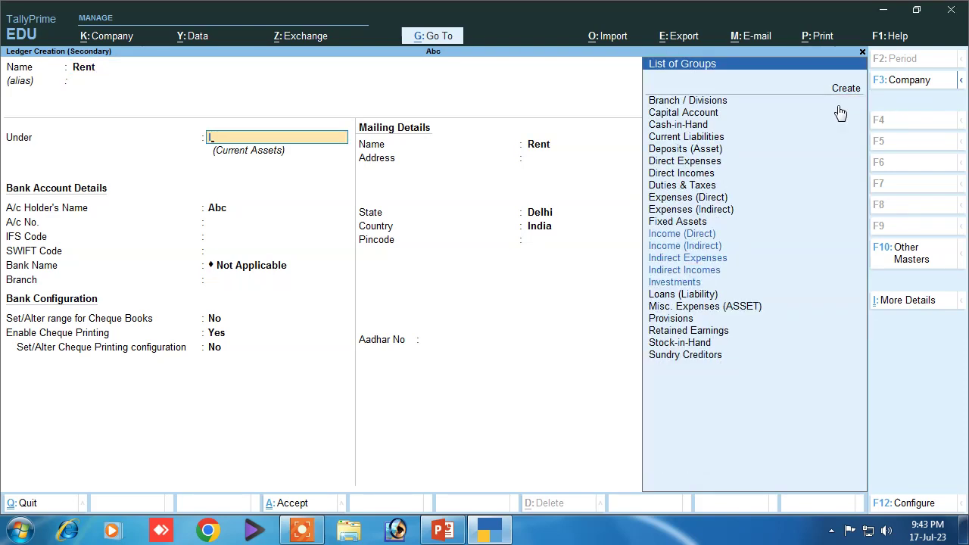
key(Down)
key(Down)
key(Return)
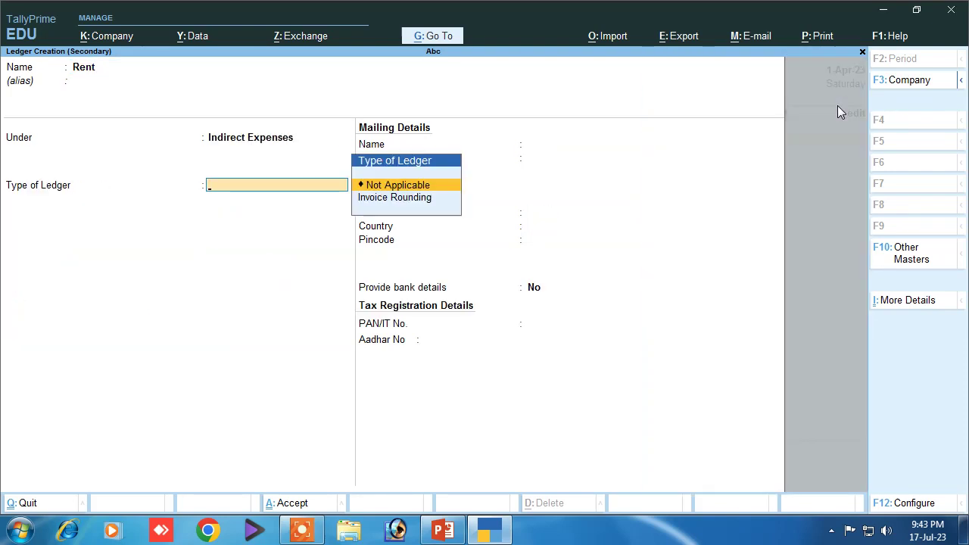
key(Return)
key(Return)
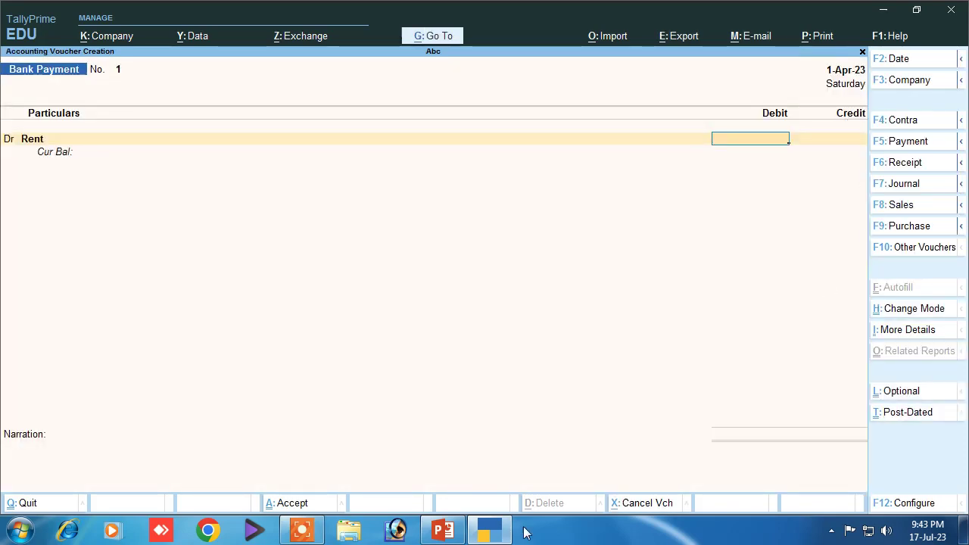
Step: Check the rent amount on the slide and debit Rent with 5,000 in the Bank Payment voucher
click(456, 534)
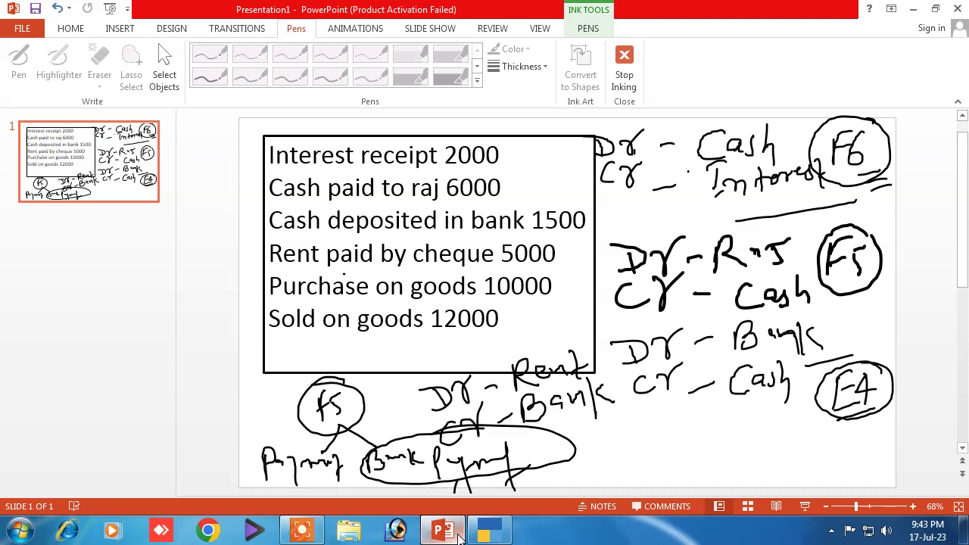
click(457, 534)
click(491, 532)
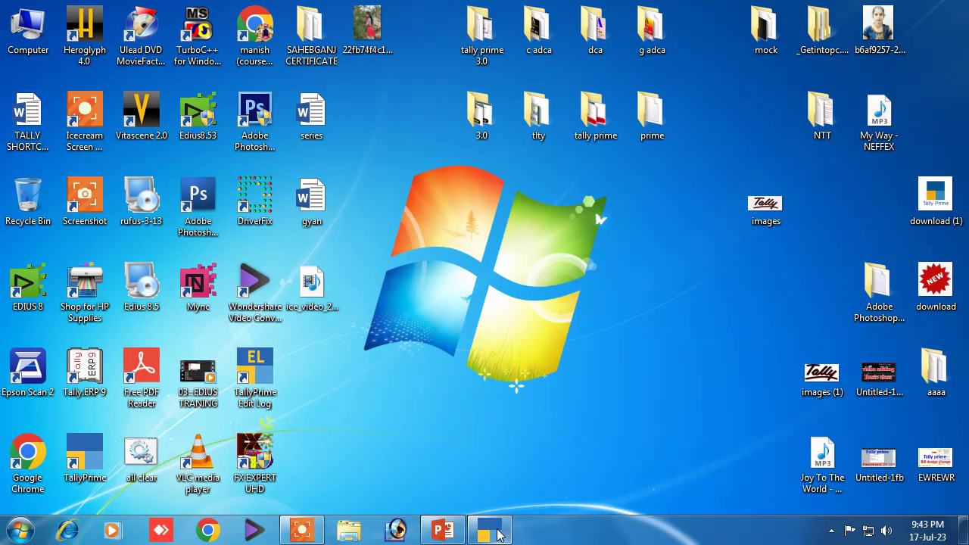
click(499, 534)
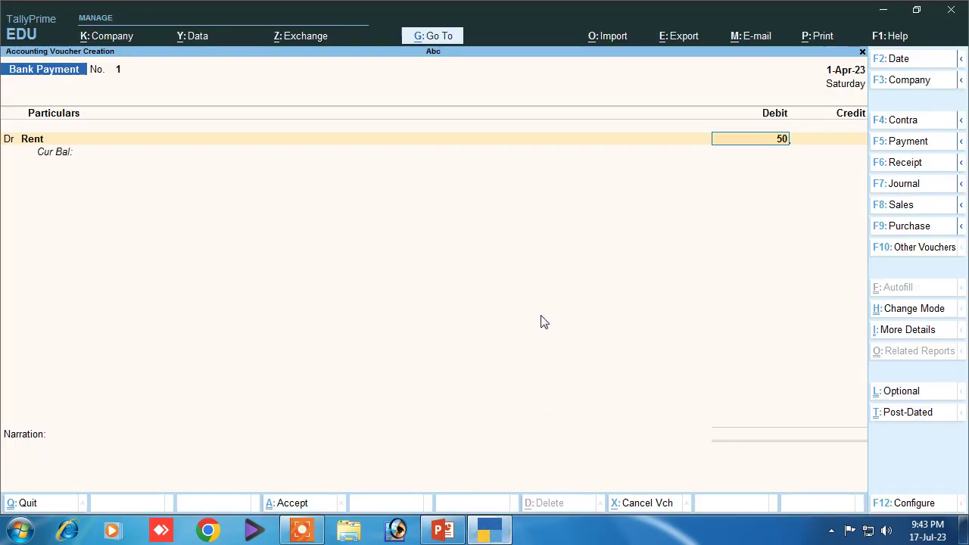
key(Return)
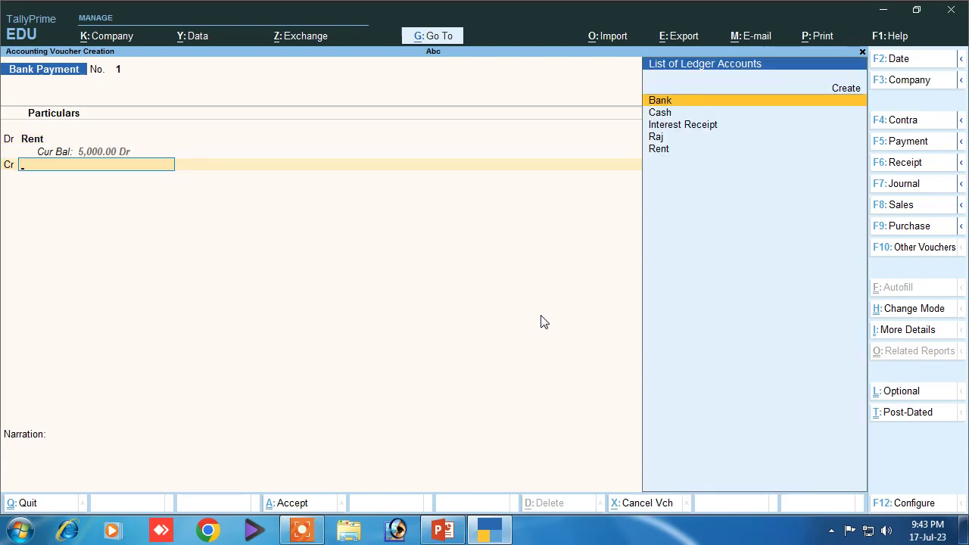
Step: Credit Bank with 5,000 and accept the Cheque allocation dated 1-Apr-23, with cheque range Not Applicable
key(Down)
key(Up)
key(Return)
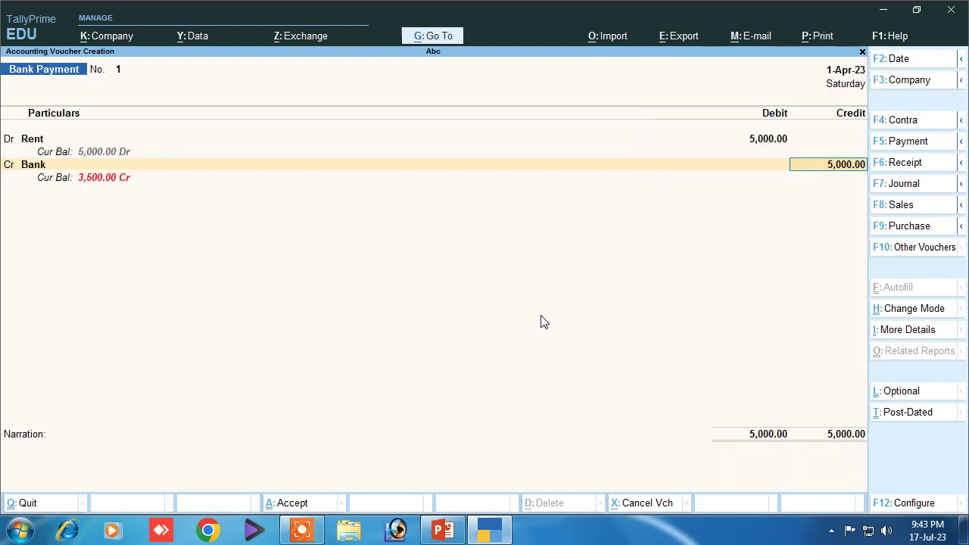
key(Return)
key(Return)
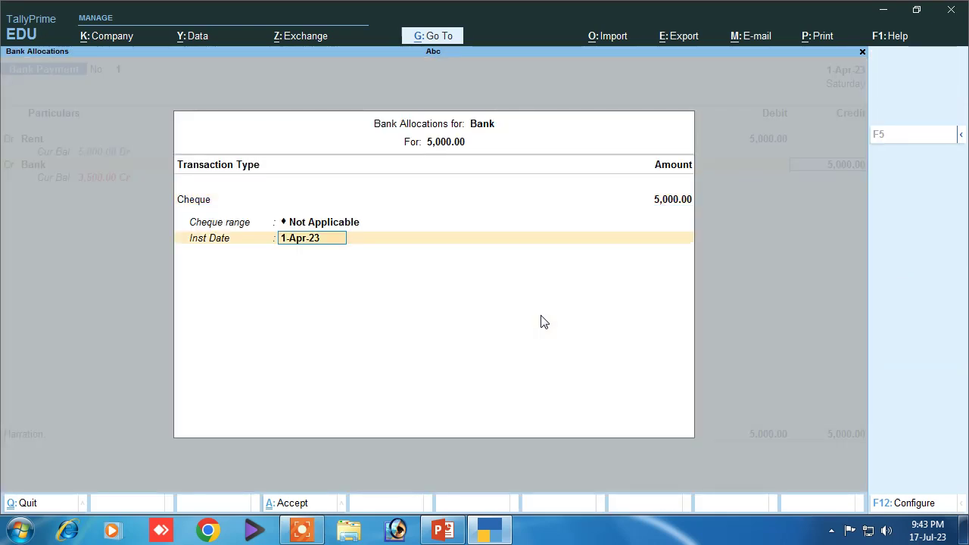
key(Return)
key(Return)
Step: Enter the narration "being rent paid" and save the Bank Payment voucher
text(being rent pa)
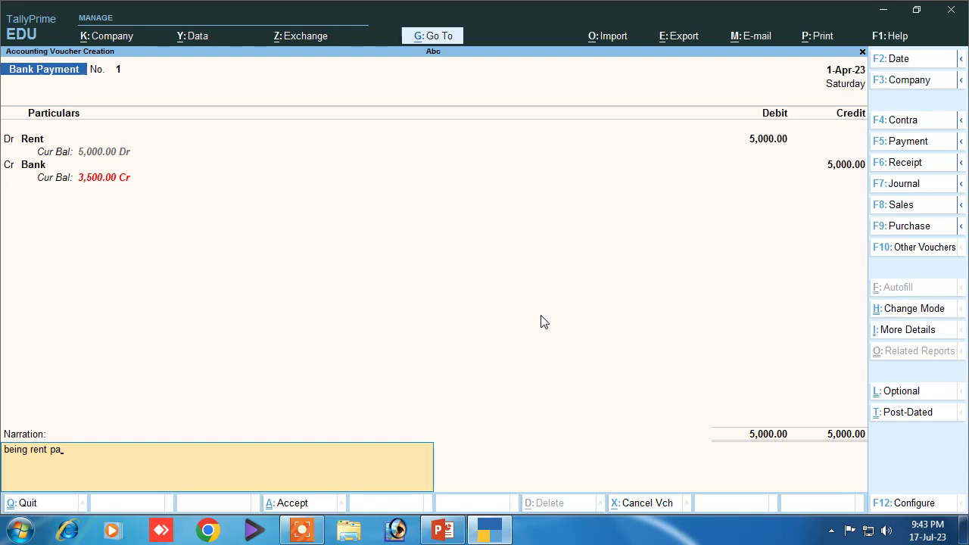
key(Return)
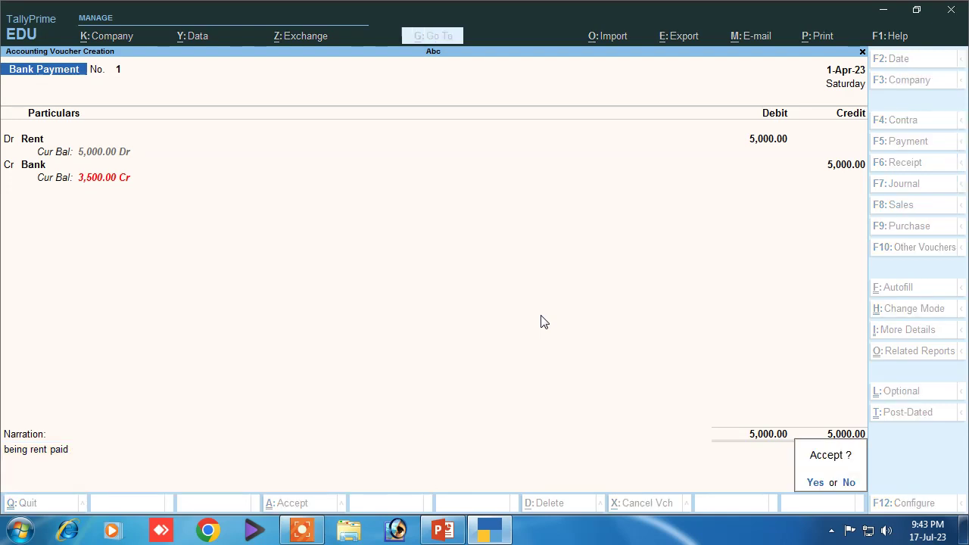
key(Return)
Step: Switch to PowerPoint and choose the 3 pt line thickness with the transactions text box selected
mouse_move(436, 528)
click(382, 396)
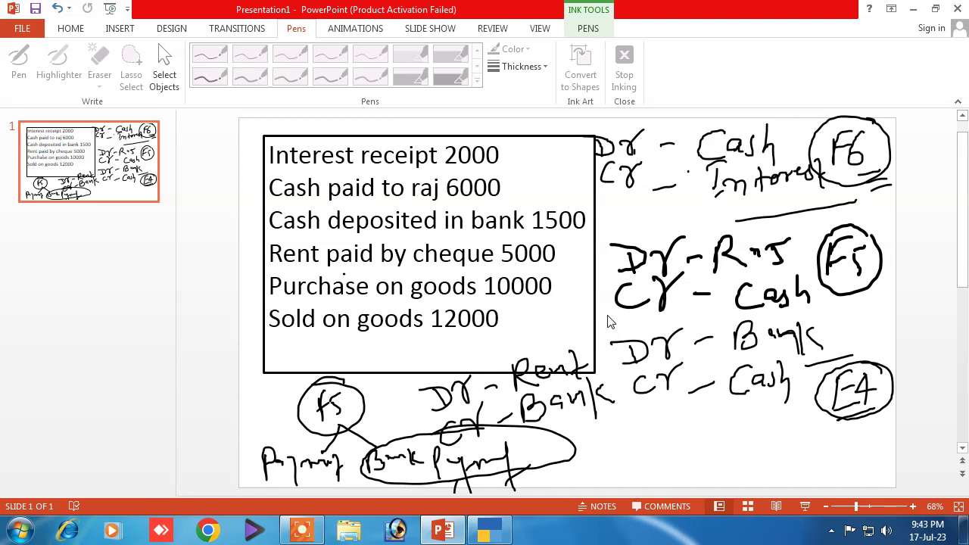
click(512, 311)
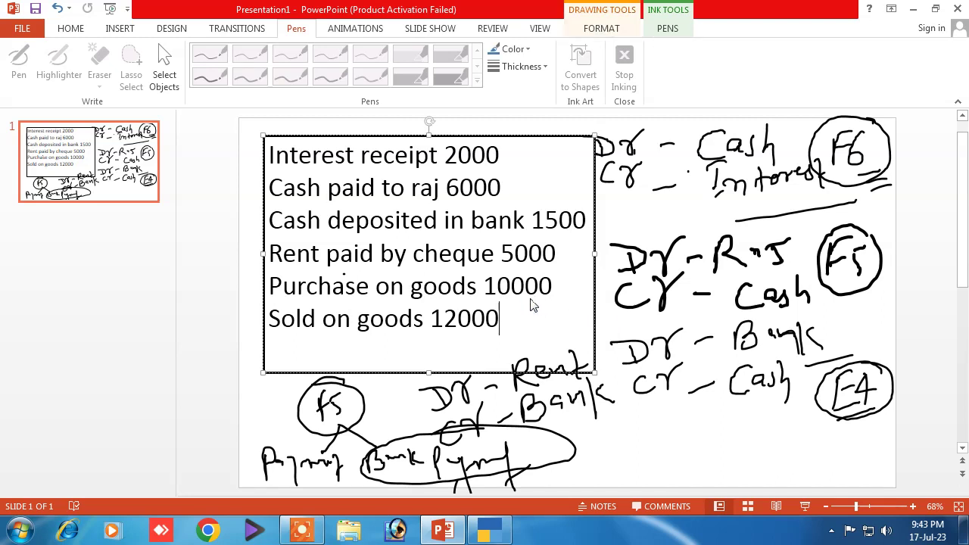
click(527, 67)
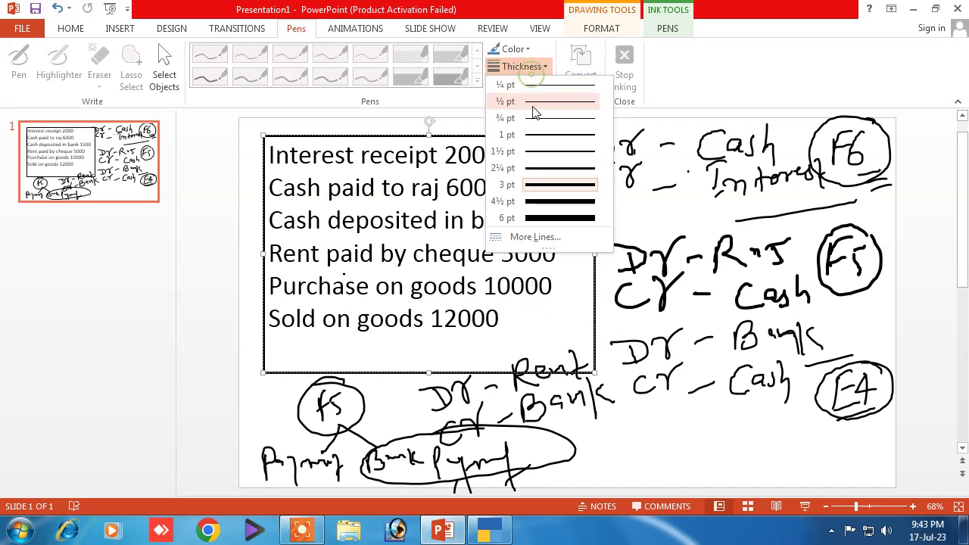
click(563, 189)
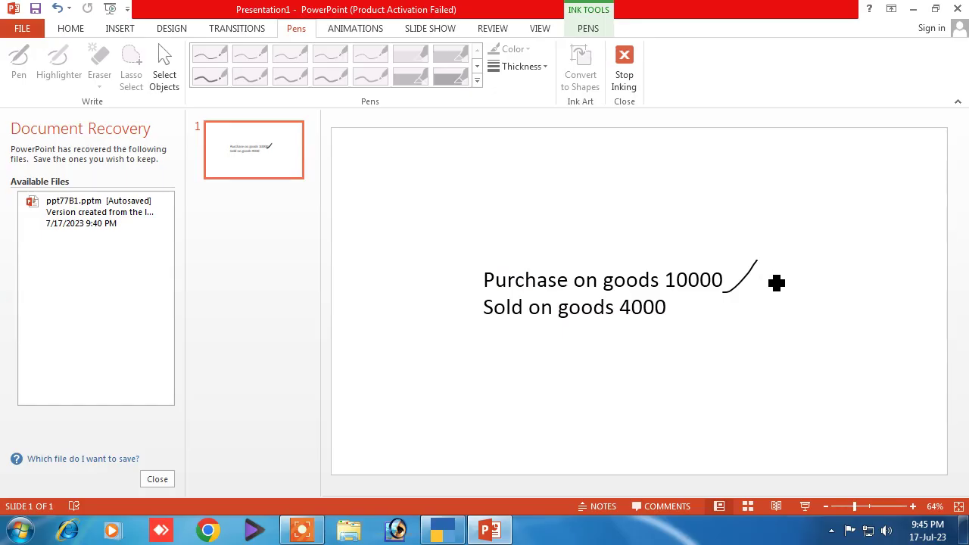
Step: Handwrite Dr - Purchase and Cr - Cash beside the 10000 goods purchase on the slide, with a stroke under them
mouse_move(738, 304)
mouse_down()
mouse_move(793, 231)
mouse_move(790, 280)
mouse_up()
mouse_move(828, 242)
mouse_down()
mouse_move(811, 244)
mouse_move(843, 255)
mouse_up()
drag(852, 218, 859, 214)
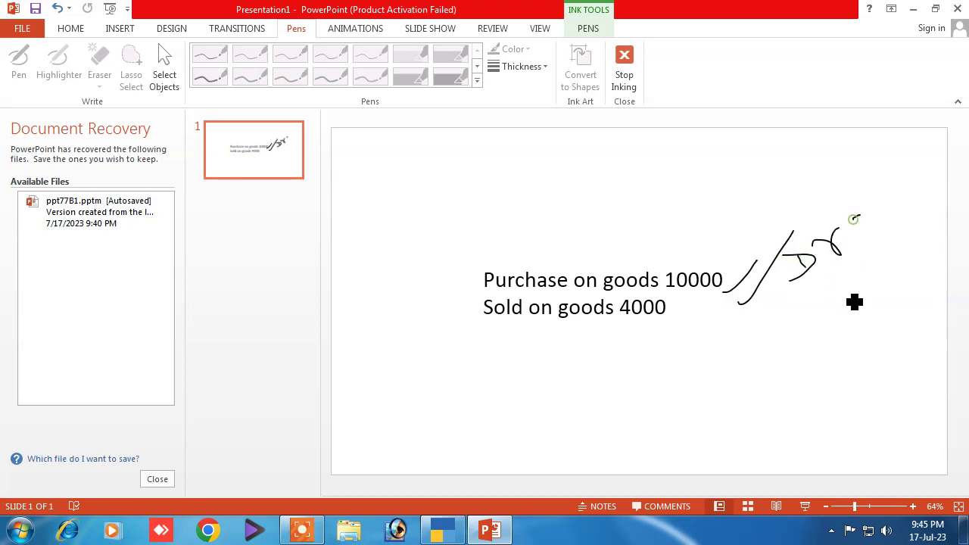
mouse_move(823, 291)
mouse_down()
mouse_move(825, 305)
mouse_move(854, 263)
mouse_move(876, 258)
mouse_up()
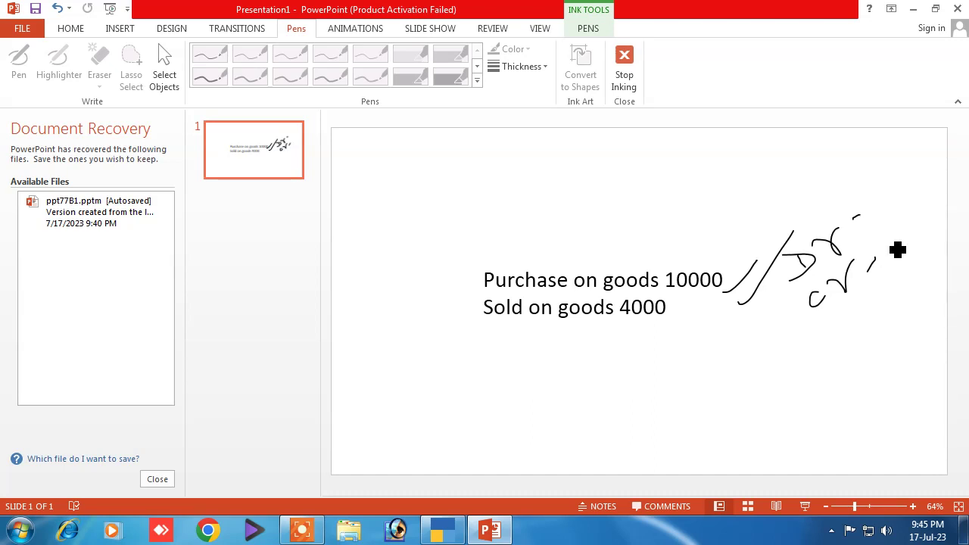
mouse_move(883, 231)
mouse_down()
mouse_move(908, 242)
mouse_move(928, 218)
mouse_move(902, 263)
mouse_up()
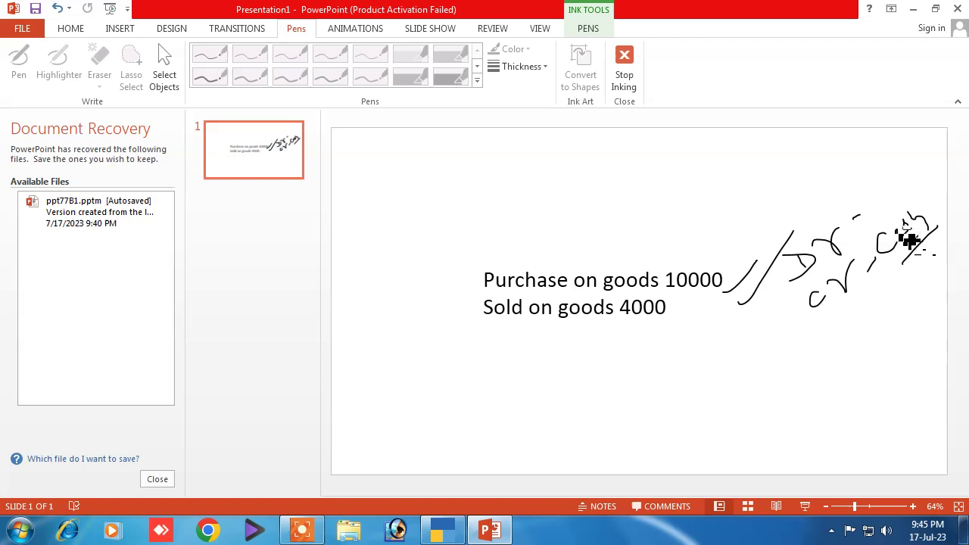
mouse_move(865, 215)
mouse_down()
mouse_move(871, 201)
mouse_move(862, 195)
mouse_move(885, 214)
mouse_move(932, 158)
mouse_move(958, 160)
mouse_up()
drag(862, 301, 902, 261)
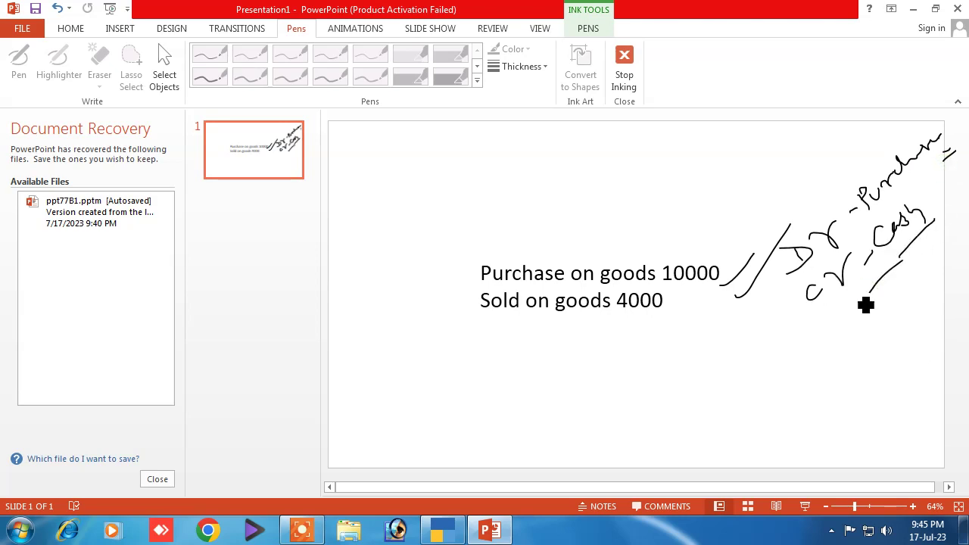
Step: Switch to TallyPrime and start a Purchase voucher in As Voucher mode with supplier invoice number 01 dated 1-Apr-23
click(444, 530)
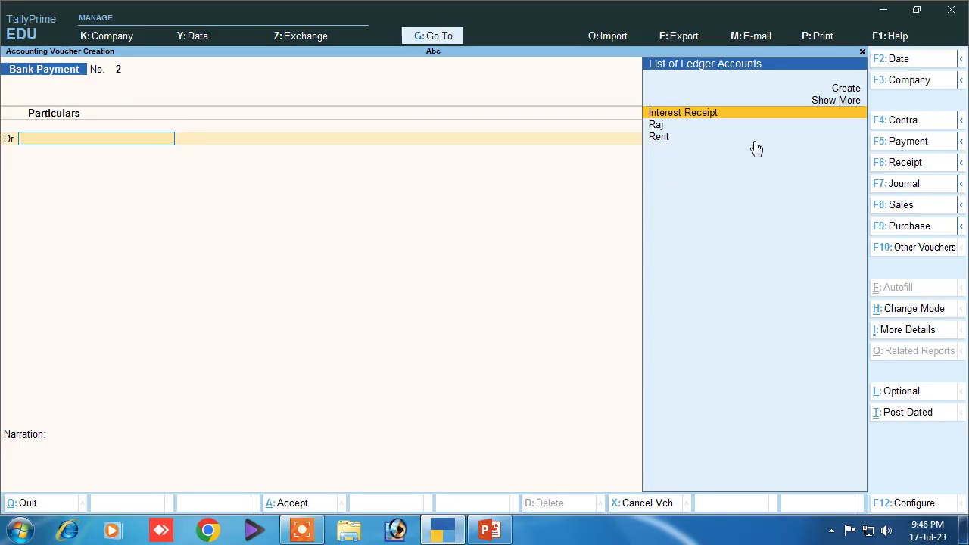
click(901, 227)
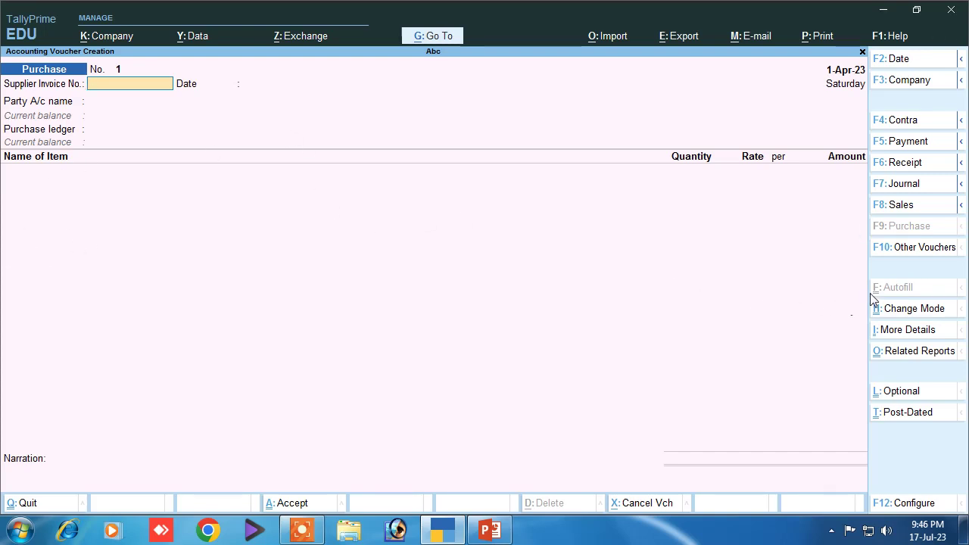
click(901, 308)
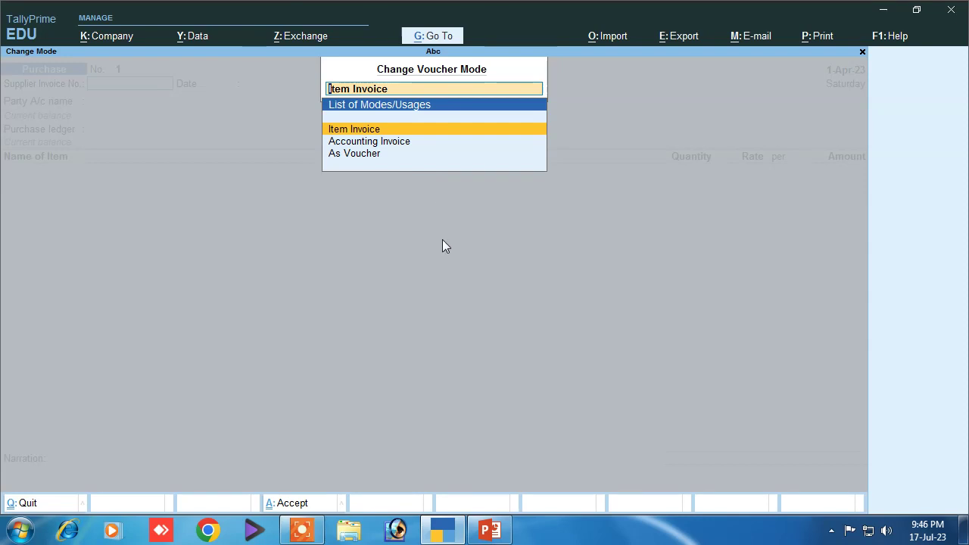
click(362, 154)
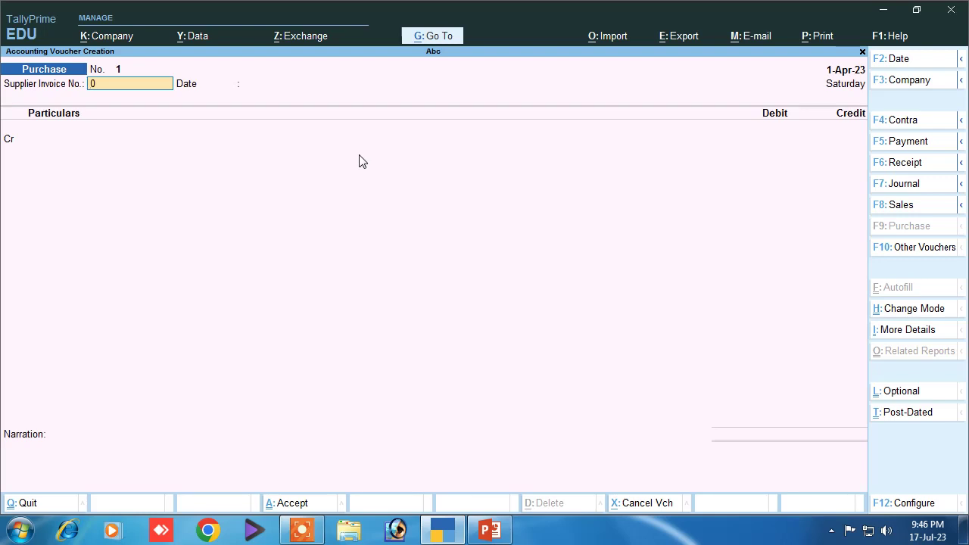
key(Return)
key(Return)
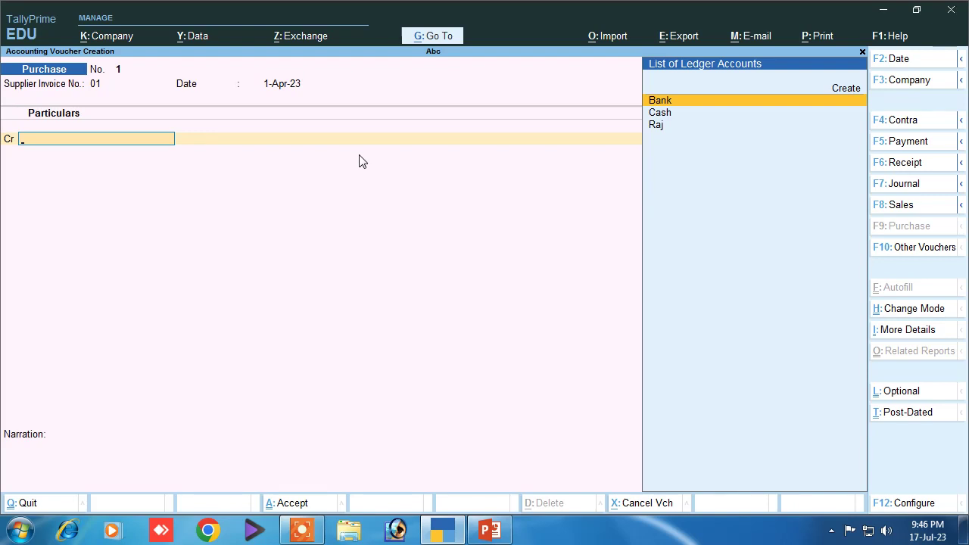
Step: Credit Cash with 10,000 in the Purchase voucher, leaving the receipt details blank and accepting the party details
key(Down)
key(Return)
key(Return)
key(Return)
key(Return)
key(Return)
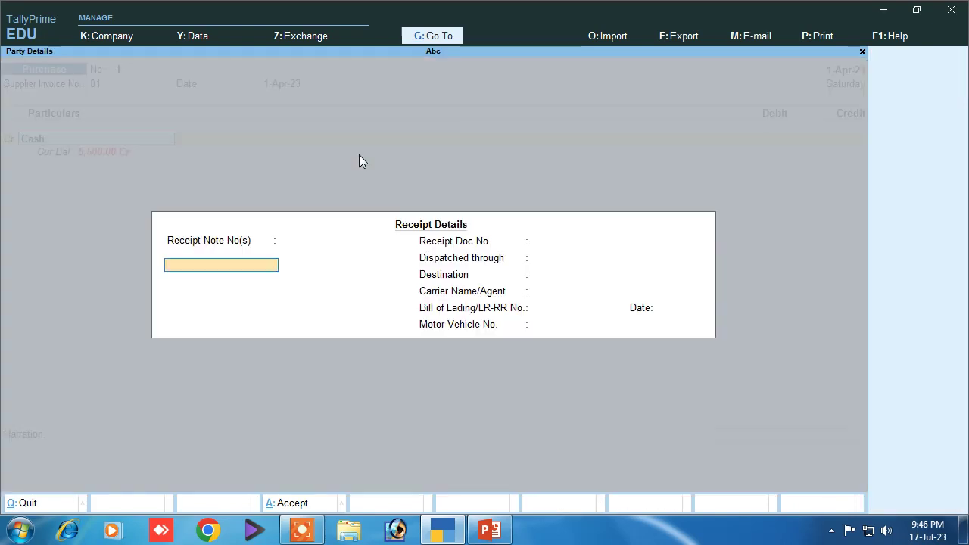
key(Return)
key(Return)
key(Return)
key(Return)
key(Return)
key(Return)
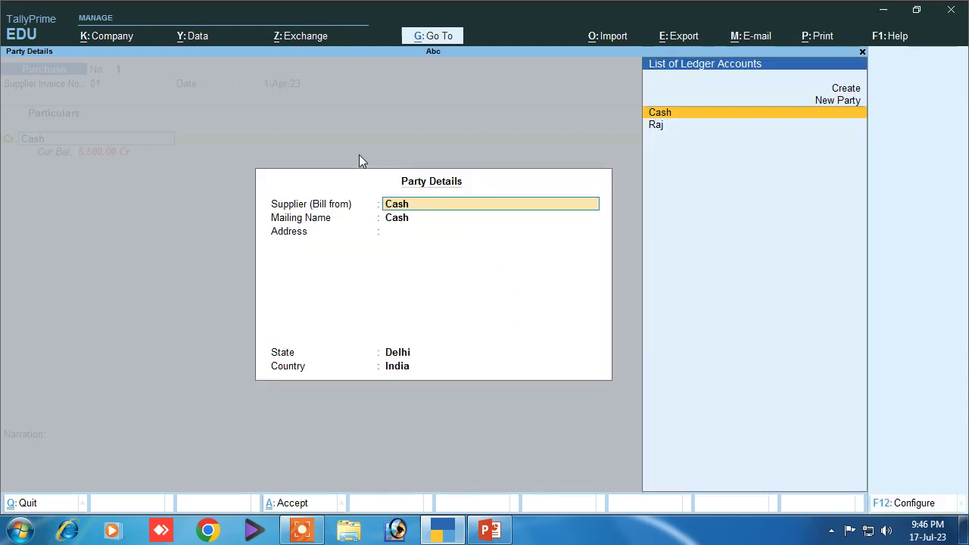
key(ctrl+a)
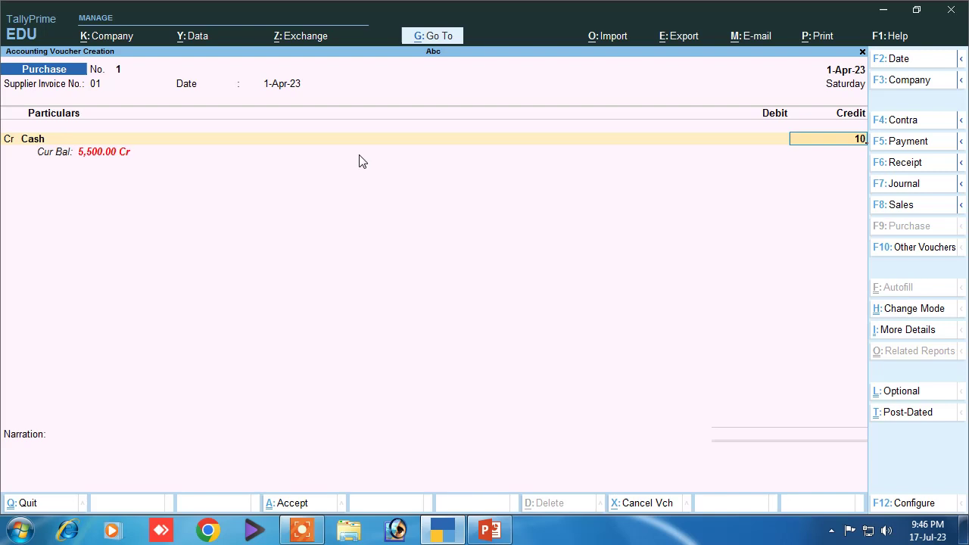
text(10000)
key(Return)
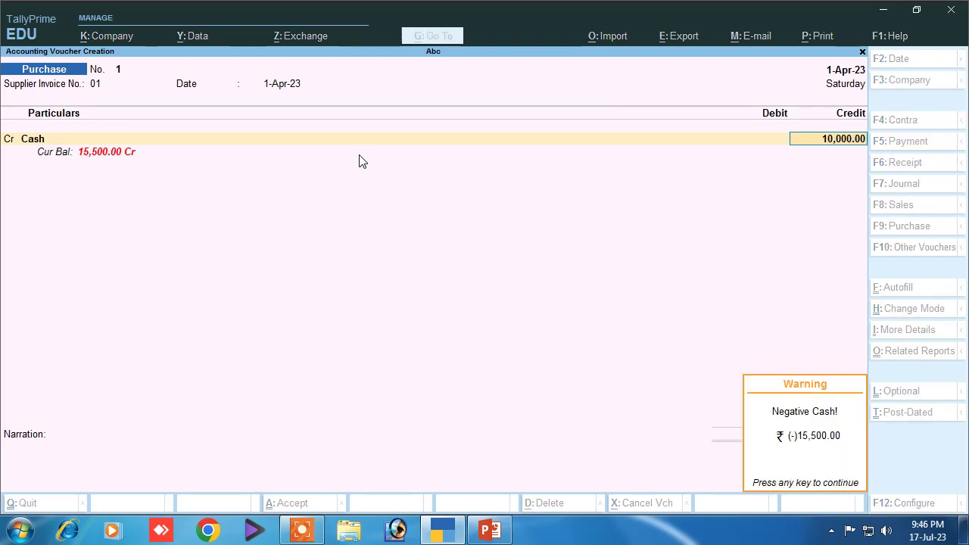
key(Return)
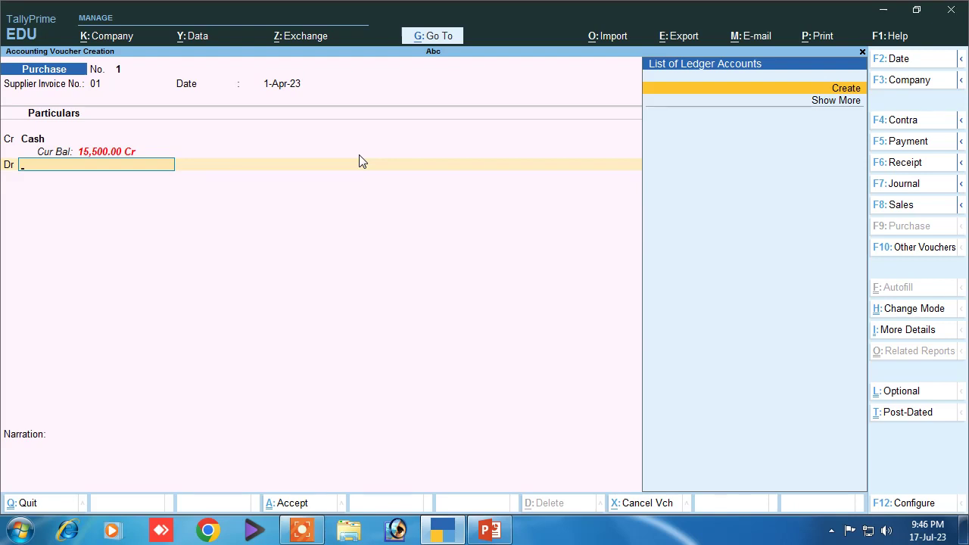
Step: Create a Purchase ledger under Purchase Accounts, type Not Applicable, without bank details, for the voucher's debit line
key(alt+c)
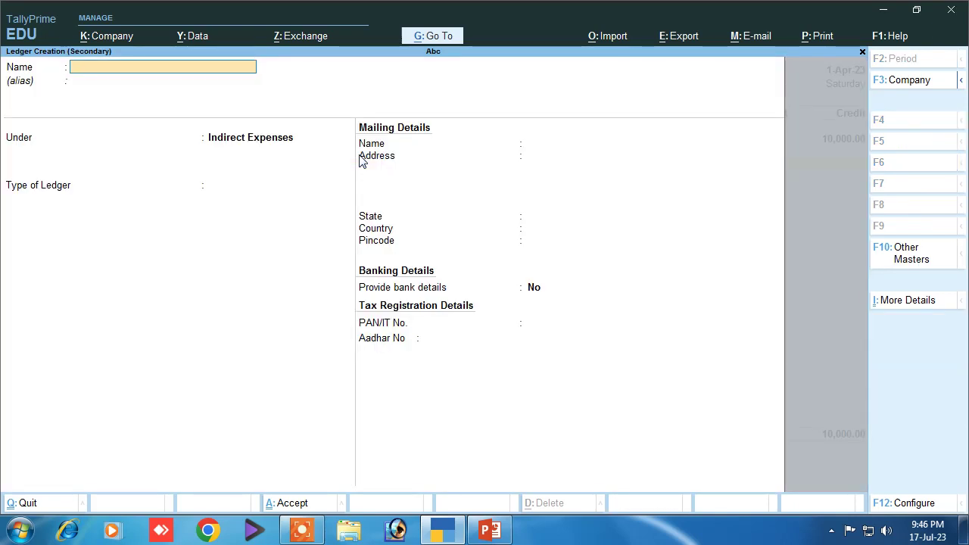
text(Purchase)
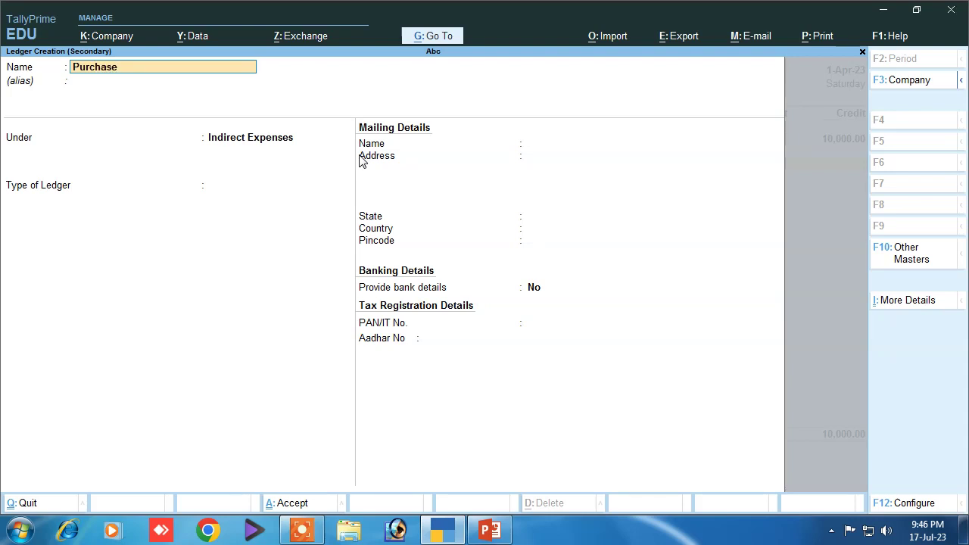
key(Return)
text(P)
key(Down)
key(Down)
key(Return)
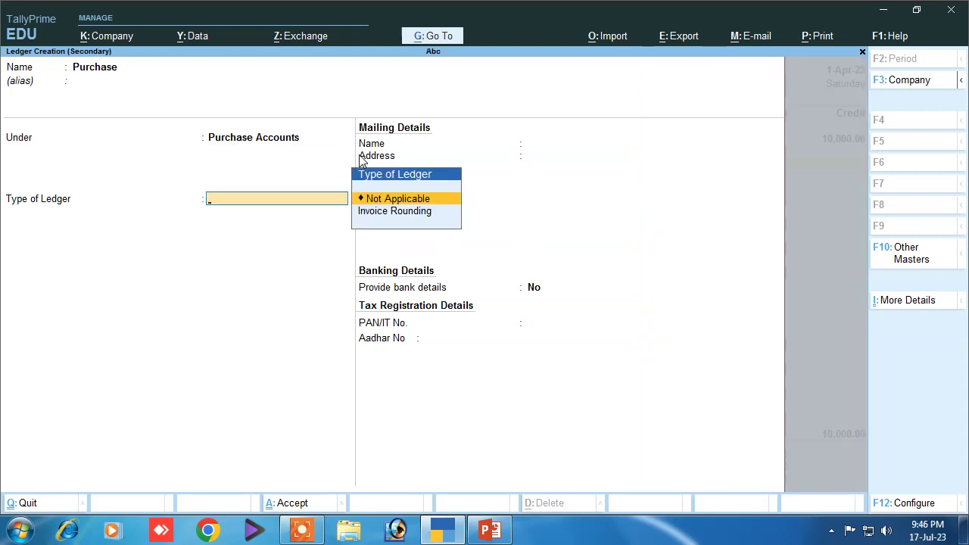
key(Return)
key(Return)
key(Return)
key(Return)
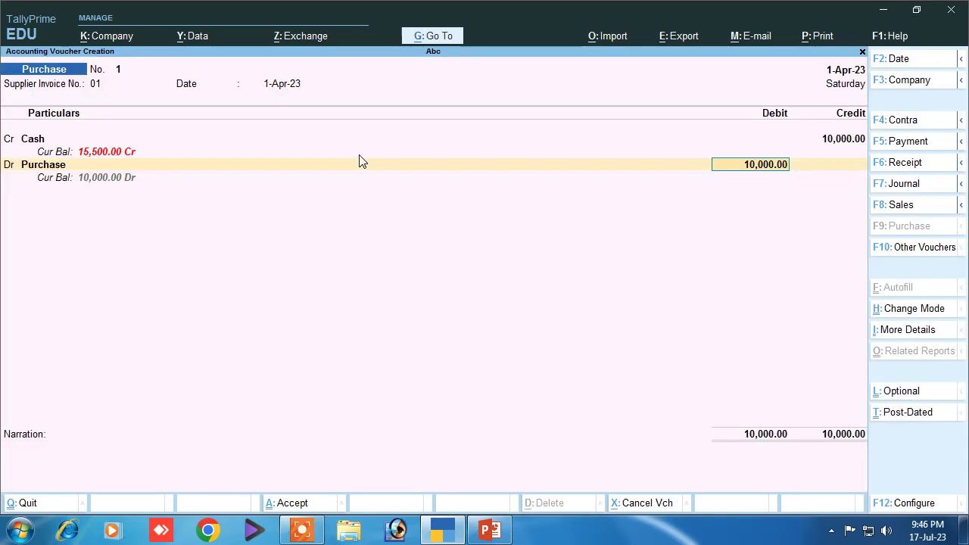
Step: Accept the 10,000 debit to Purchase, enter the narration "being goods" and save the Purchase voucher
key(Return)
text(being goods)
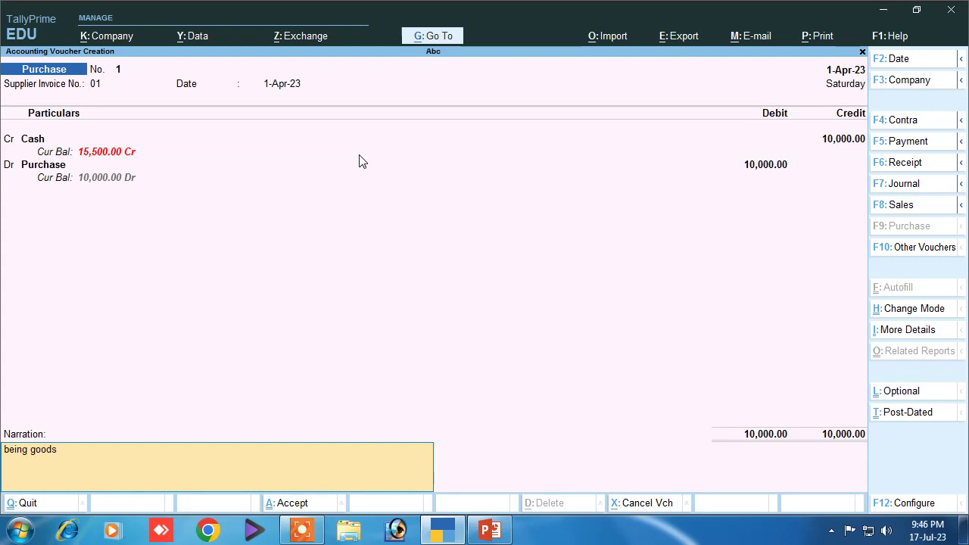
key(Return)
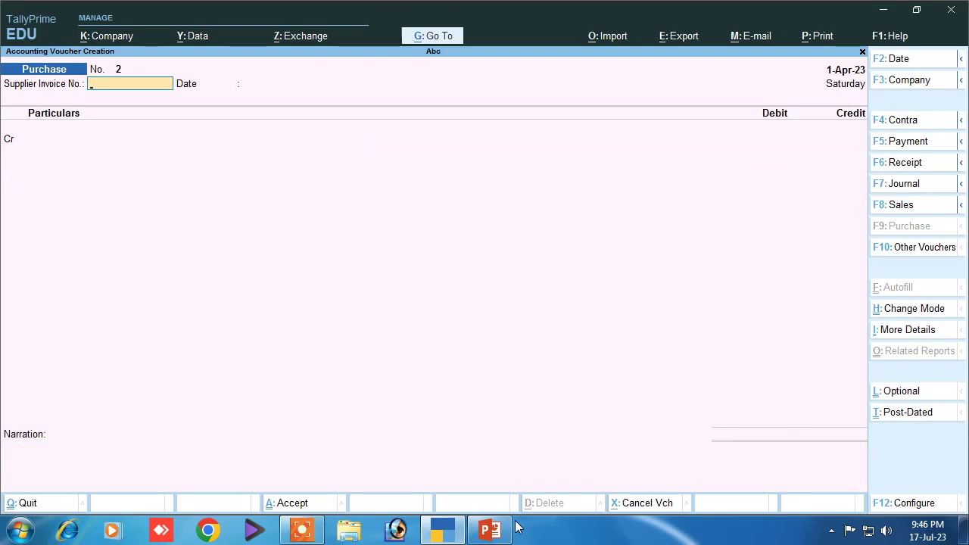
Step: Switch to PowerPoint and handwrite Dr Cash and Cr - Sales below the 4000 goods sale, with a line under each
click(474, 539)
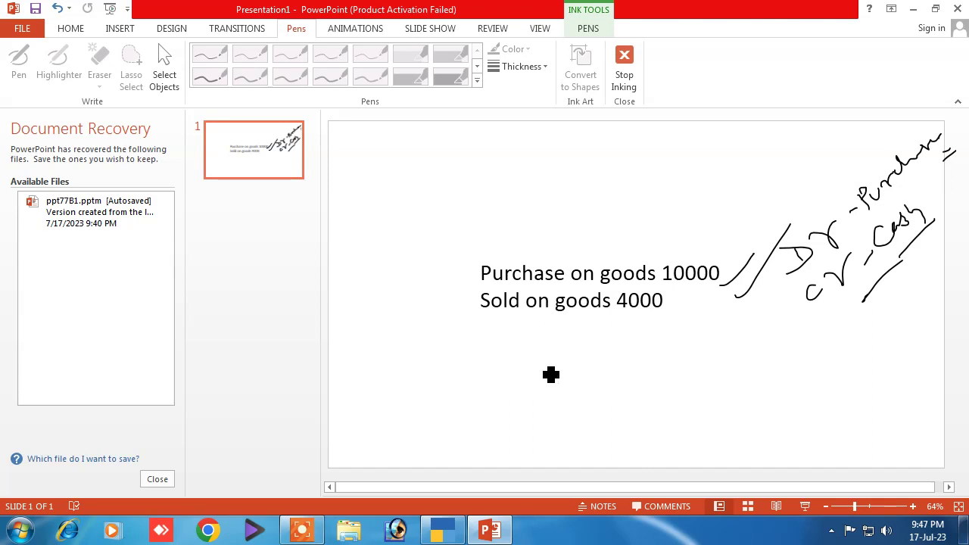
mouse_move(511, 324)
mouse_down()
mouse_move(523, 371)
mouse_move(539, 362)
mouse_up()
mouse_move(550, 331)
mouse_down()
mouse_move(657, 333)
mouse_move(685, 320)
mouse_up()
drag(576, 388, 791, 289)
mouse_move(581, 413)
mouse_down()
mouse_move(592, 430)
mouse_move(627, 395)
mouse_up()
mouse_move(644, 392)
mouse_down()
mouse_move(663, 372)
mouse_move(687, 383)
mouse_move(725, 363)
mouse_up()
drag(737, 361, 741, 379)
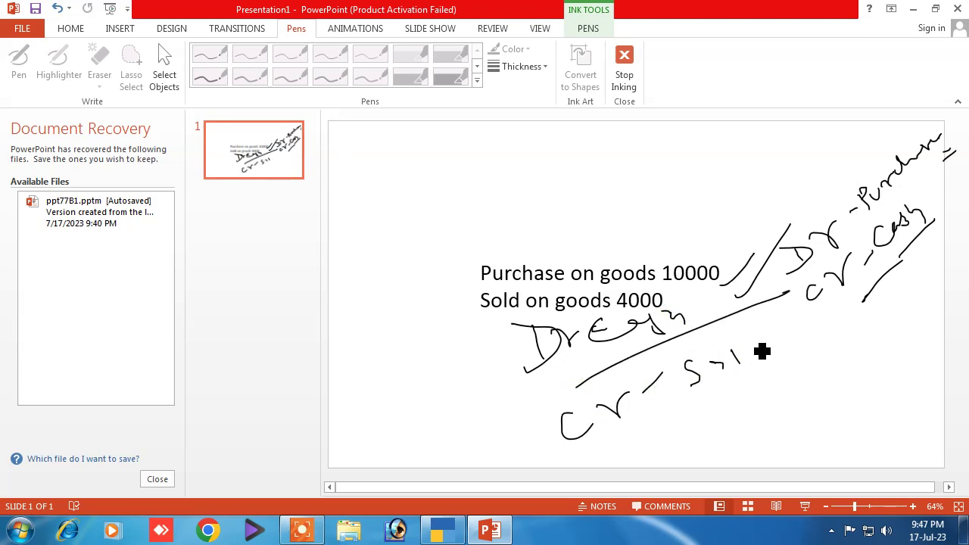
drag(751, 347, 772, 337)
drag(754, 371, 878, 322)
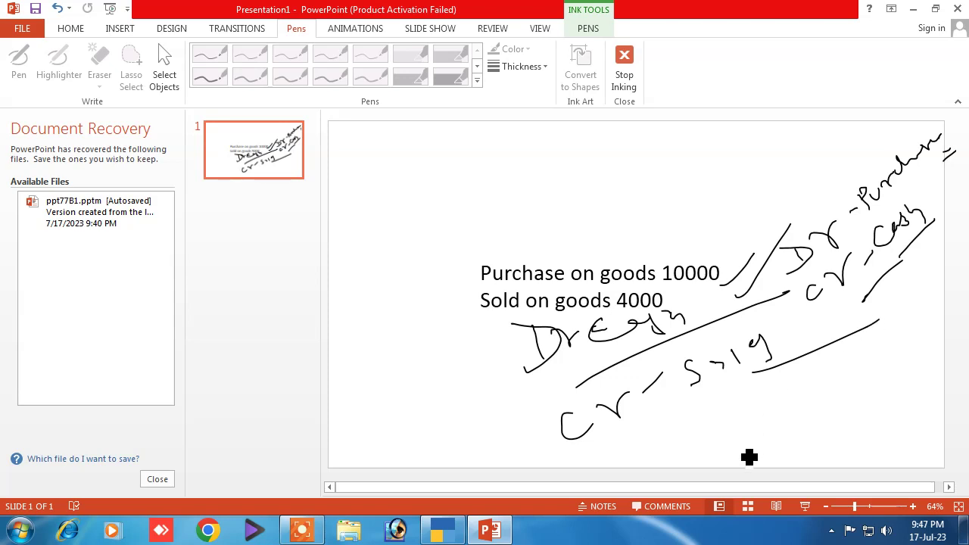
Step: Switch to TallyPrime and start a Sales voucher in As Voucher mode
click(453, 532)
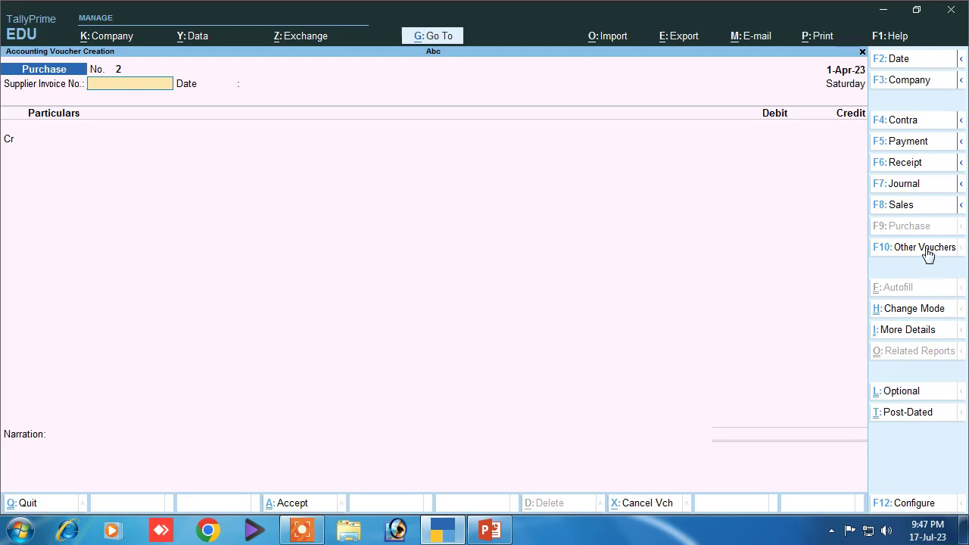
click(904, 205)
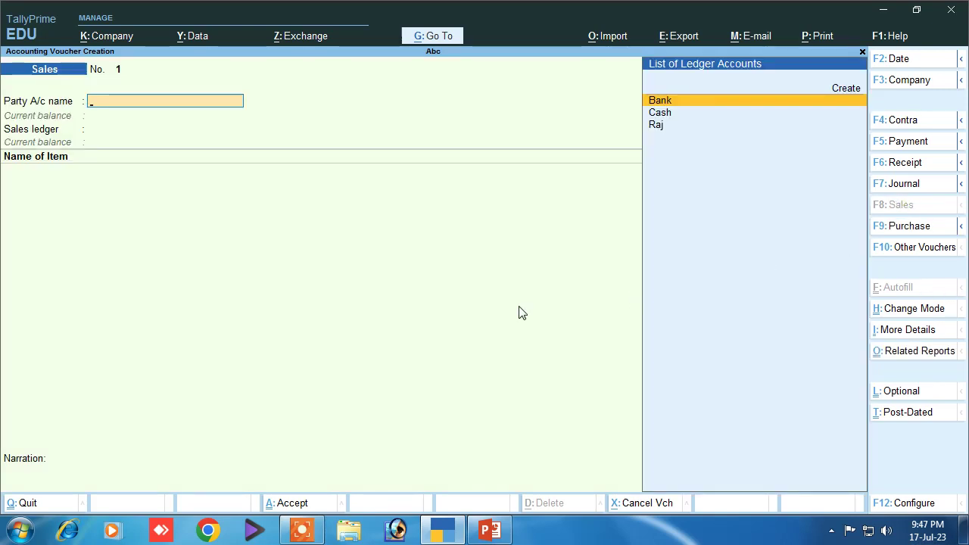
click(908, 312)
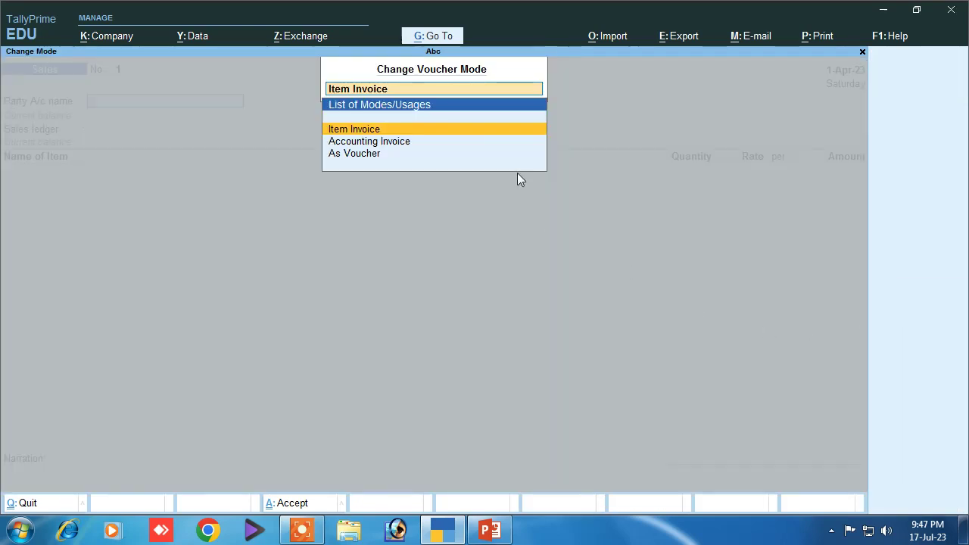
click(373, 154)
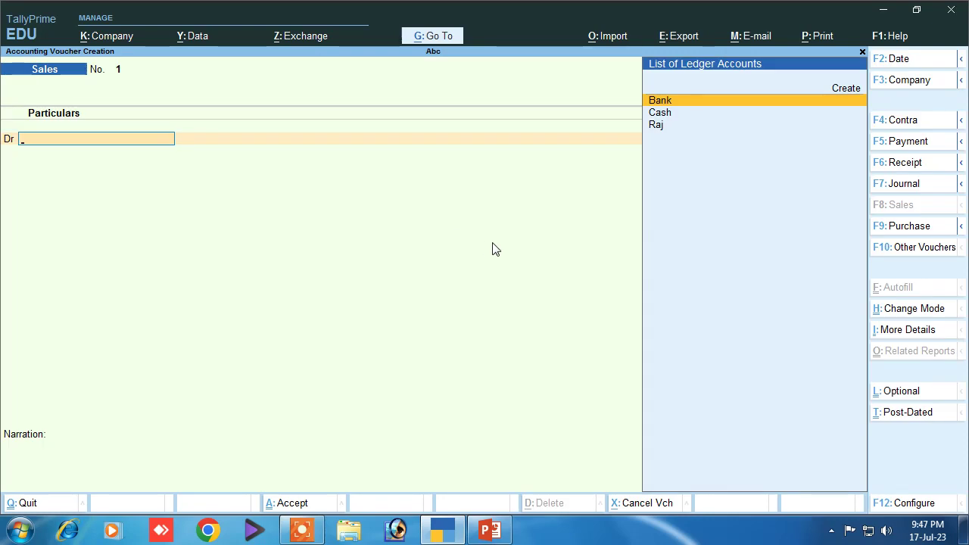
Step: Debit Cash with 12,000 in the Sales voucher, accepting the dispatch and party details unchanged
key(Down)
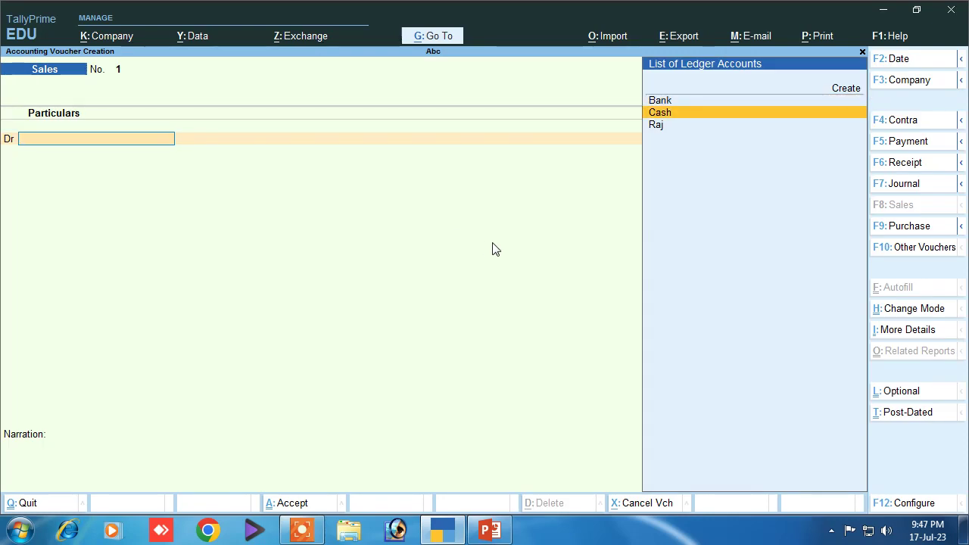
key(Return)
key(Return)
key(Return)
key(Return)
key(Return)
key(Return)
key(Return)
key(Return)
key(Return)
key(Return)
key(Return)
key(Return)
key(Return)
key(Return)
text(12000)
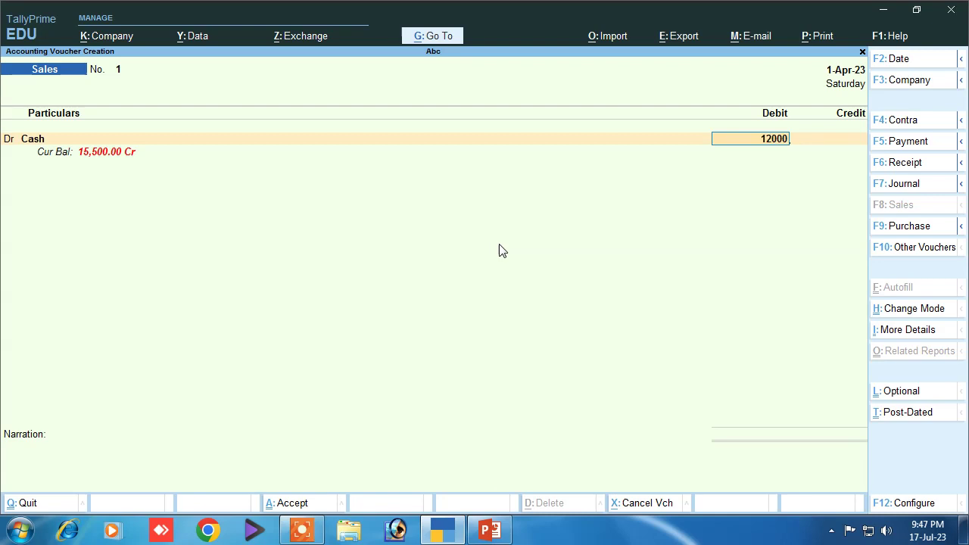
key(Return)
key(Return)
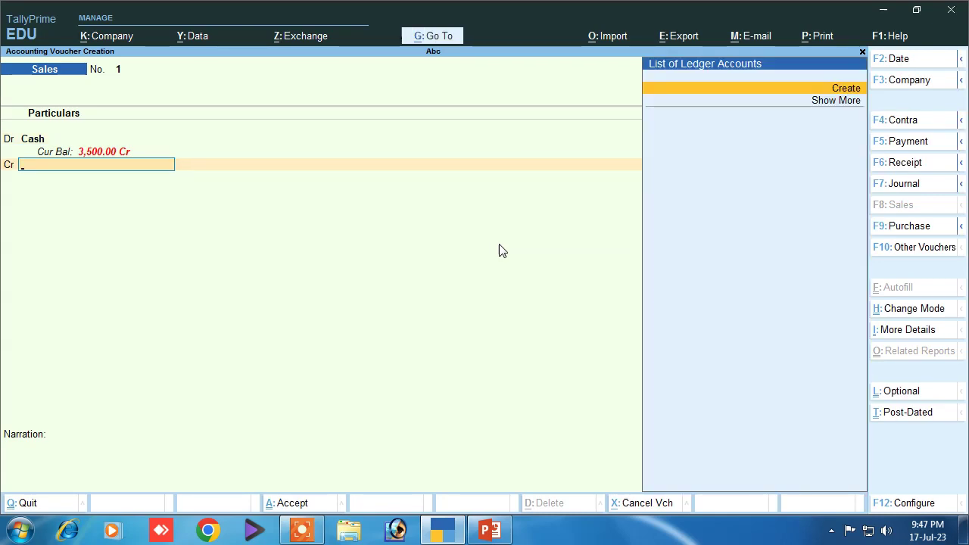
Step: Create a Sales ledger under Sales Accounts, type Not Applicable, without bank details, and credit it with 12,000
key(alt+c)
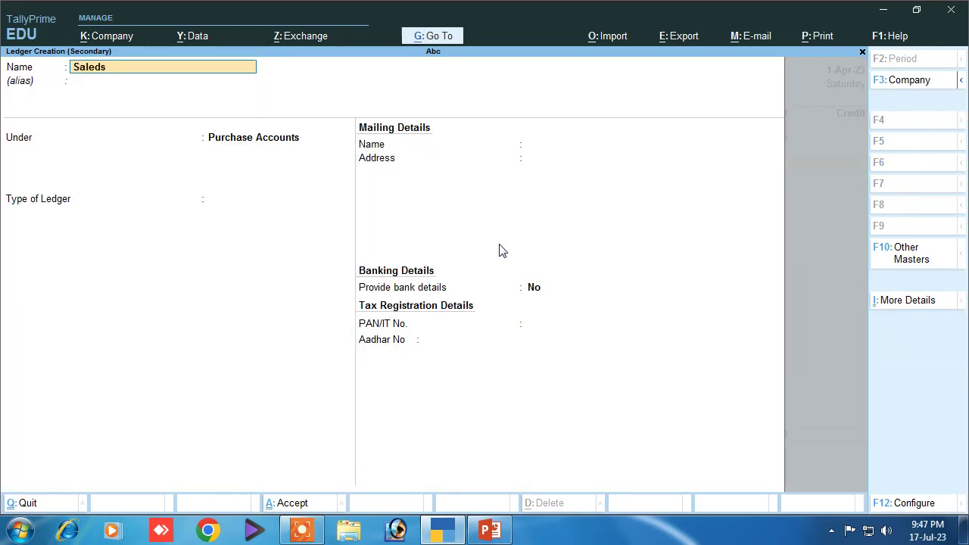
key(Return)
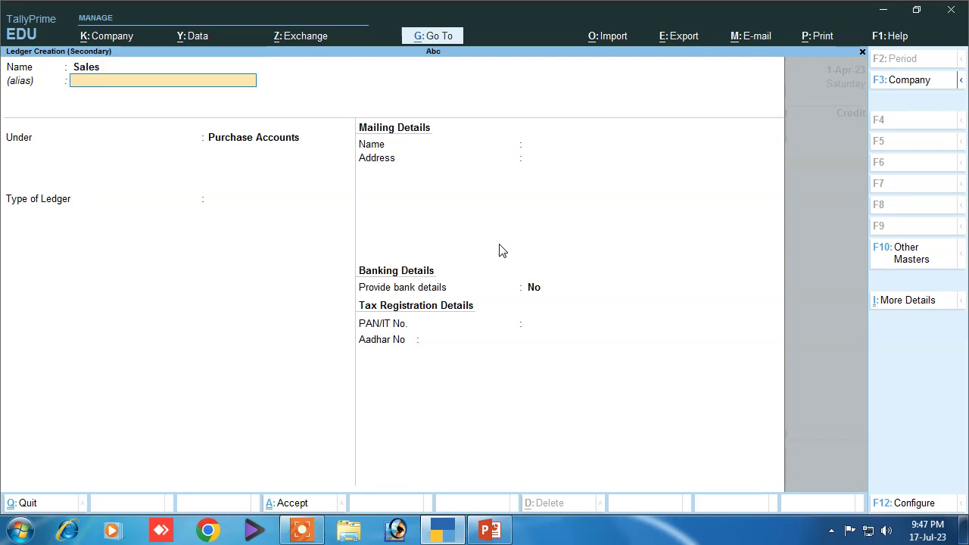
key(Return)
text(S)
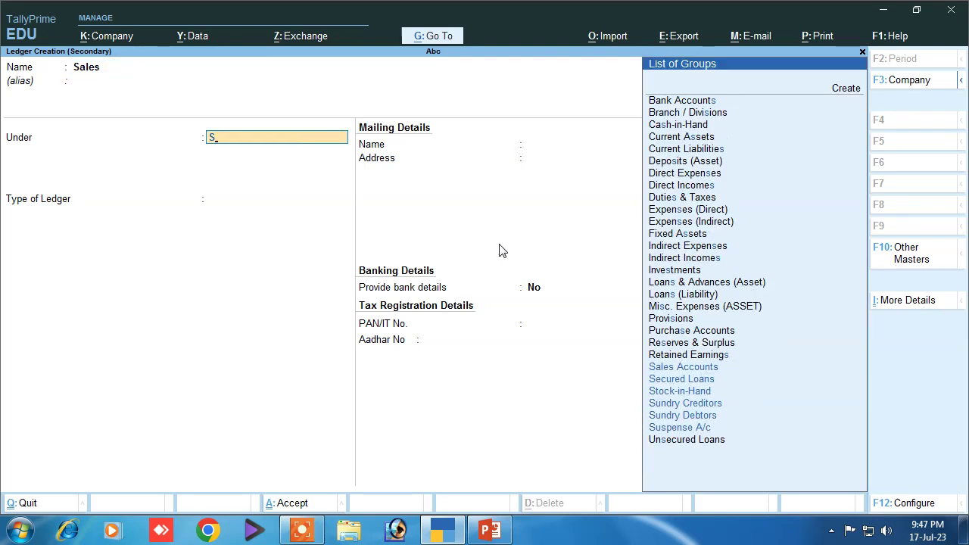
text(a)
key(Return)
key(Return)
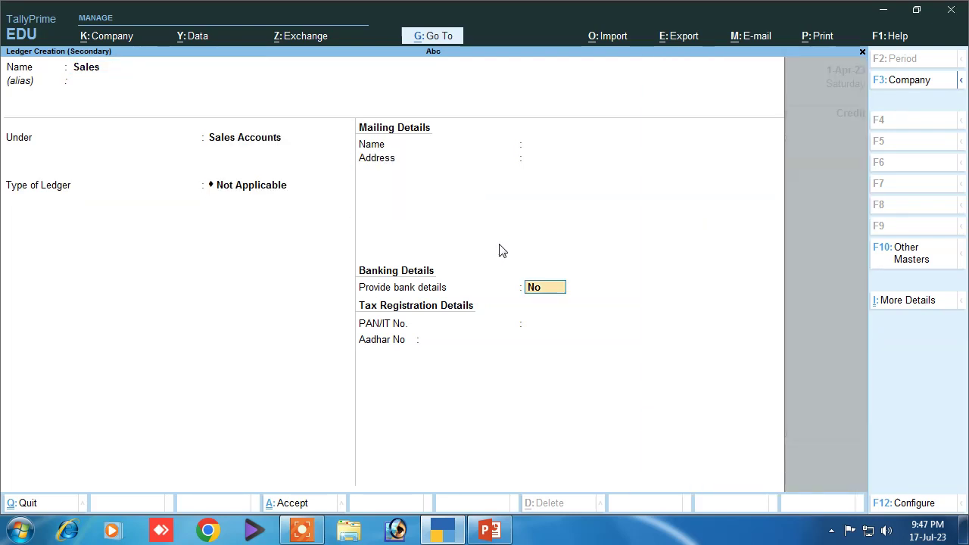
key(Return)
key(Return)
key(Return)
key(Return)
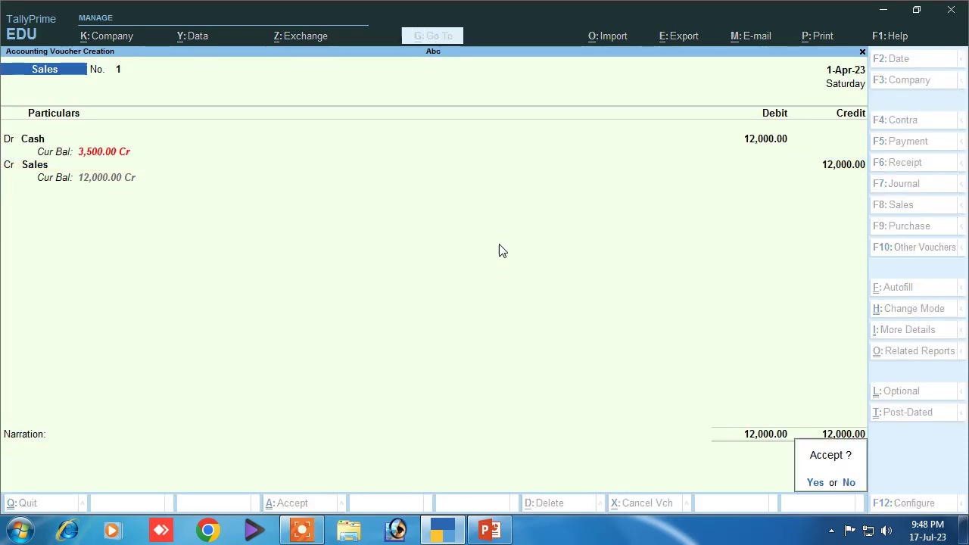
Step: Enter the narration "being sold" and save the Sales voucher
text(nbeing sold)
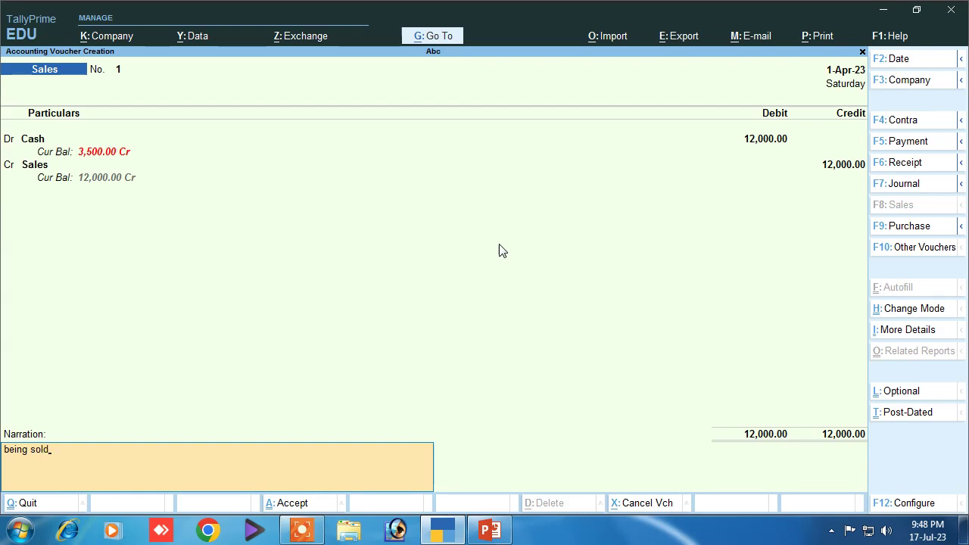
key(Return)
key(Return)
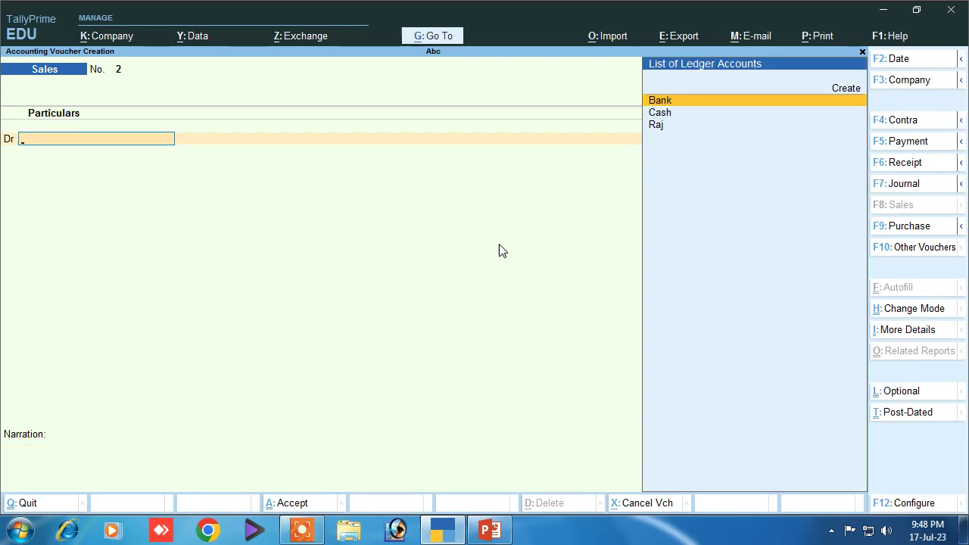
Step: Leave voucher creation and open the Day Book to review the recorded vouchers
key(Escape)
key(Return)
key(h)
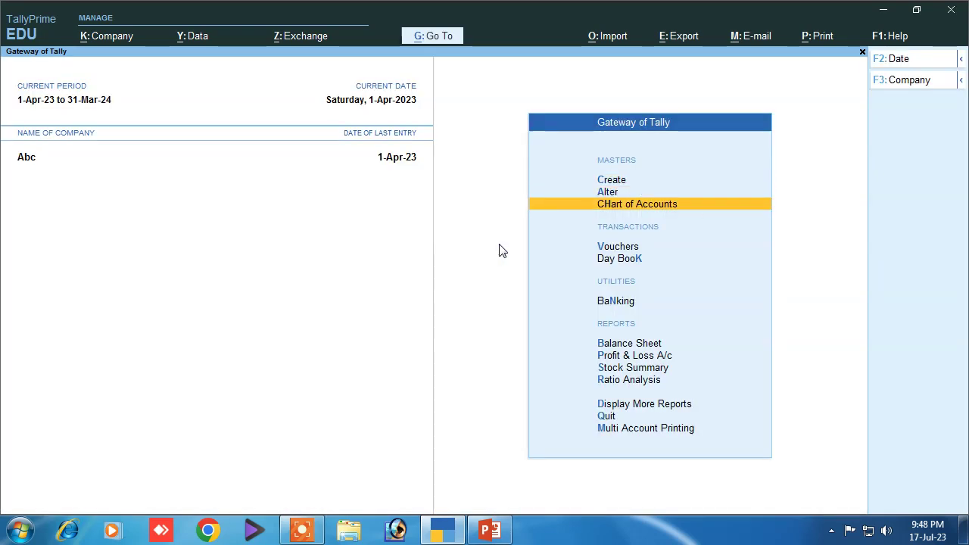
key(Down)
key(Down)
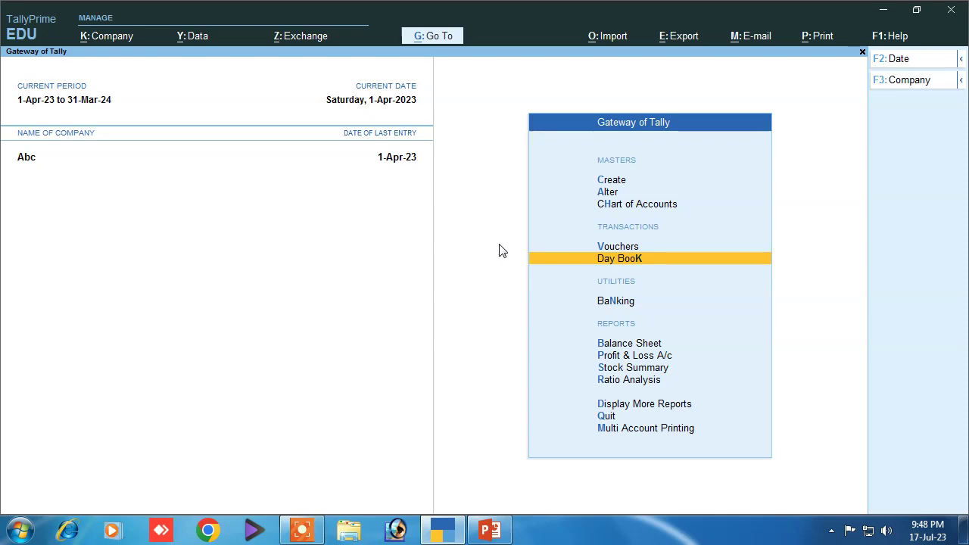
key(Return)
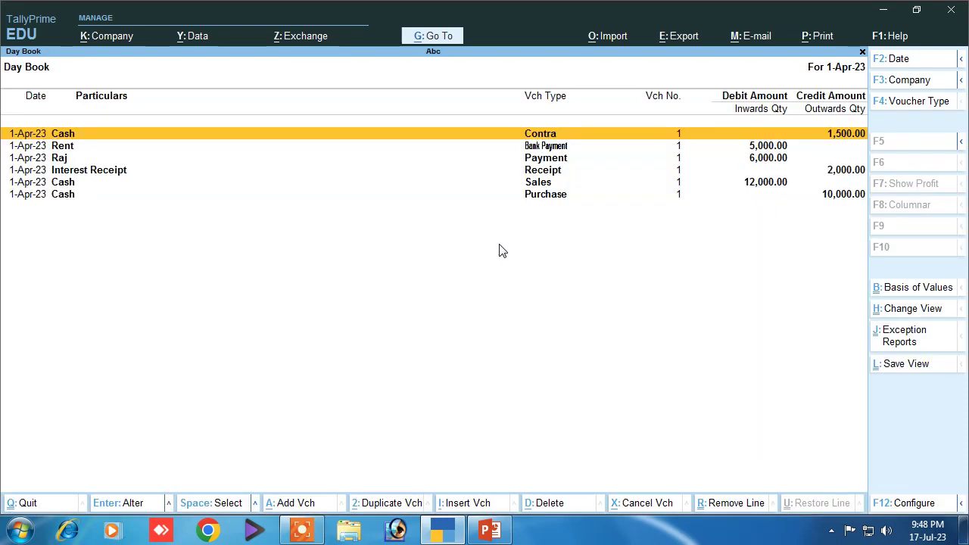